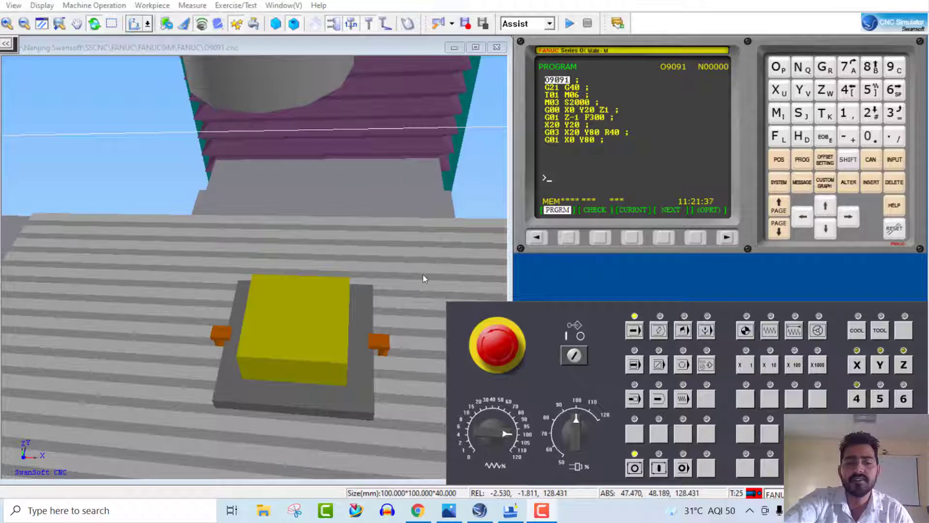
- Open the g02.PNG drawing in Photos beside the simulator and compare it with program O9091
click(451, 517)
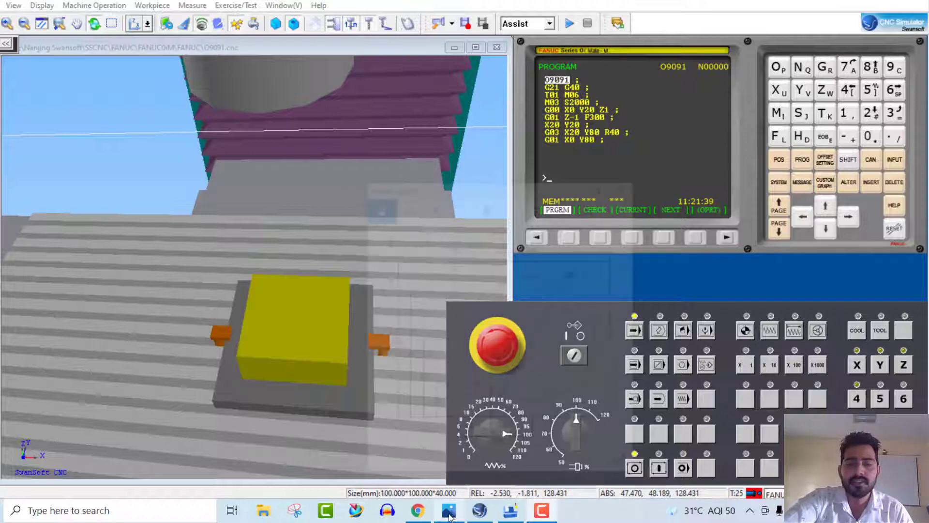
drag(463, 105, 303, 17)
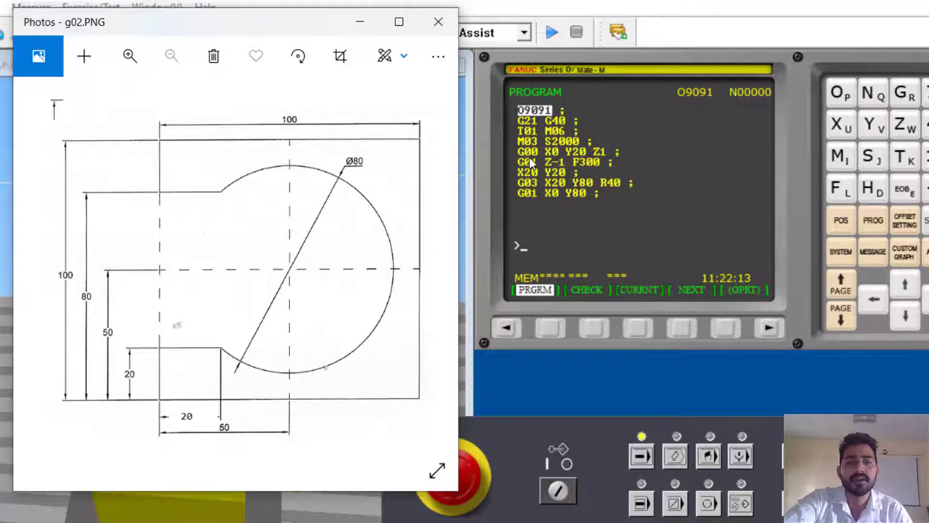
click(163, 346)
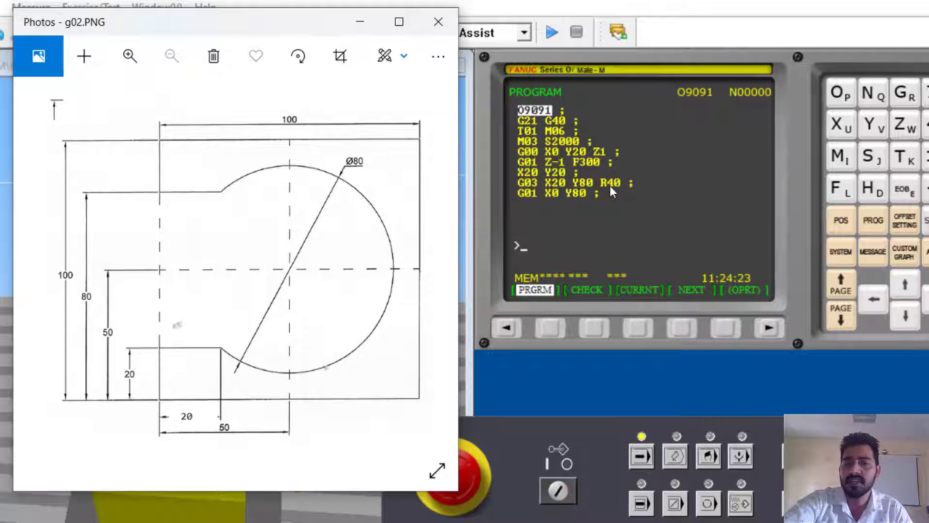
text(;)
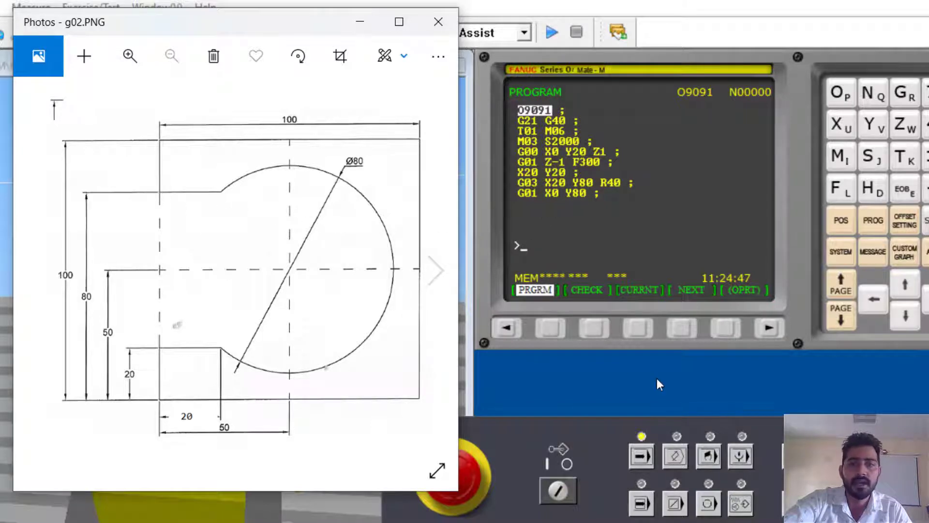
- In edit mode, cursor down to the M30 block at the end of O9091
click(683, 459)
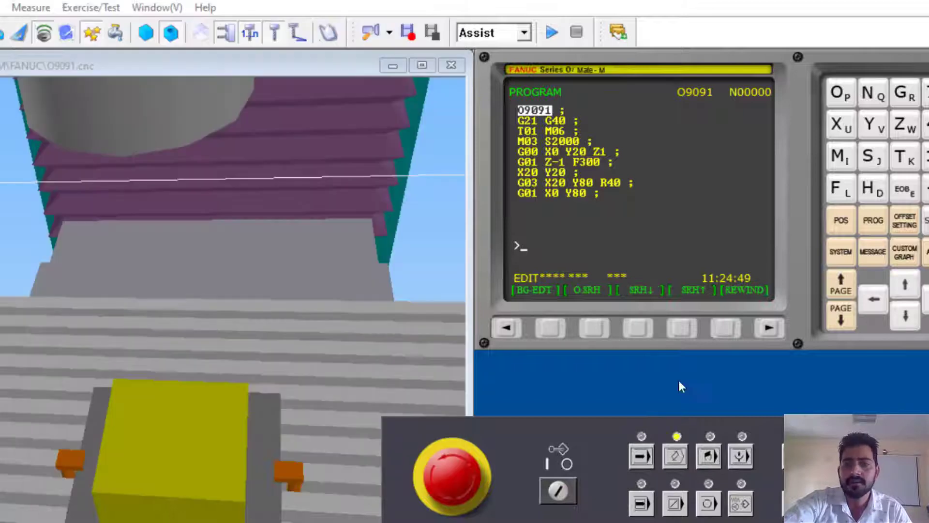
key(Down)
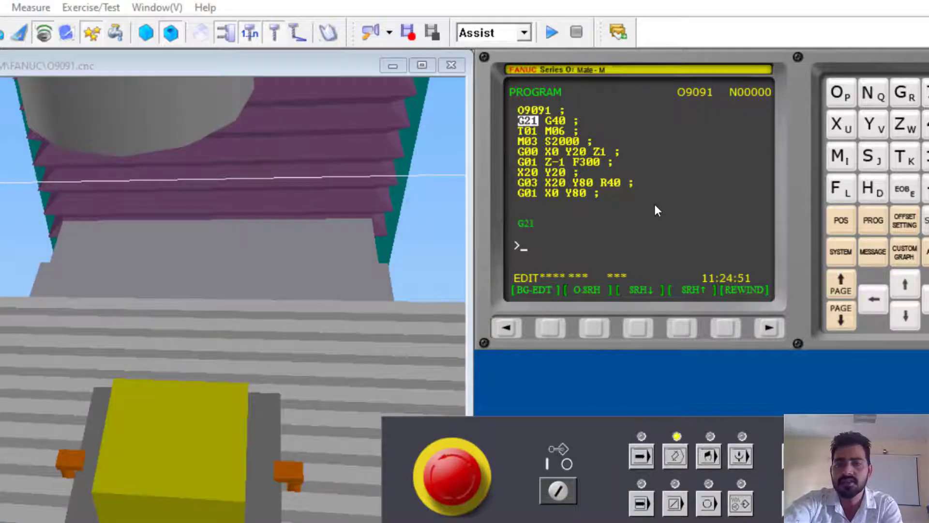
key(Down)
key(Down)
key(Down)
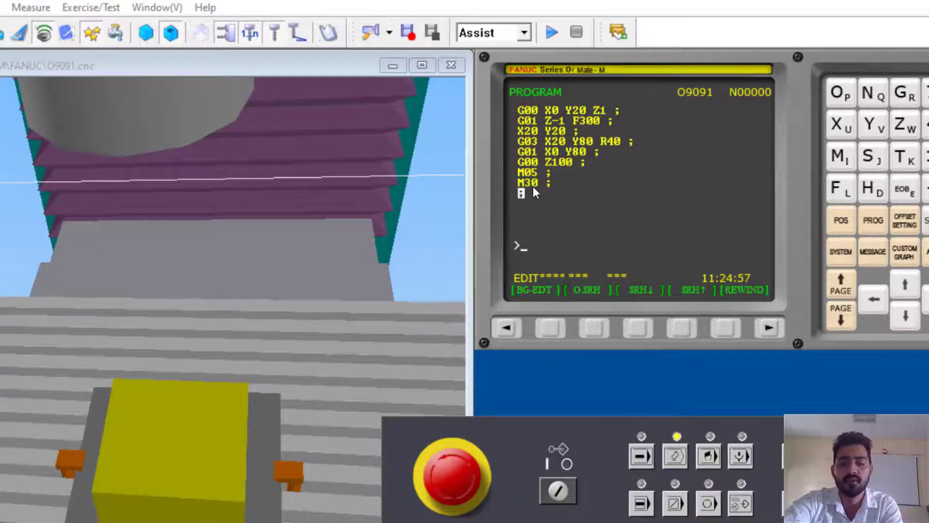
key(Up)
key(Up)
key(Up)
key(Up)
key(Up)
key(Up)
key(Up)
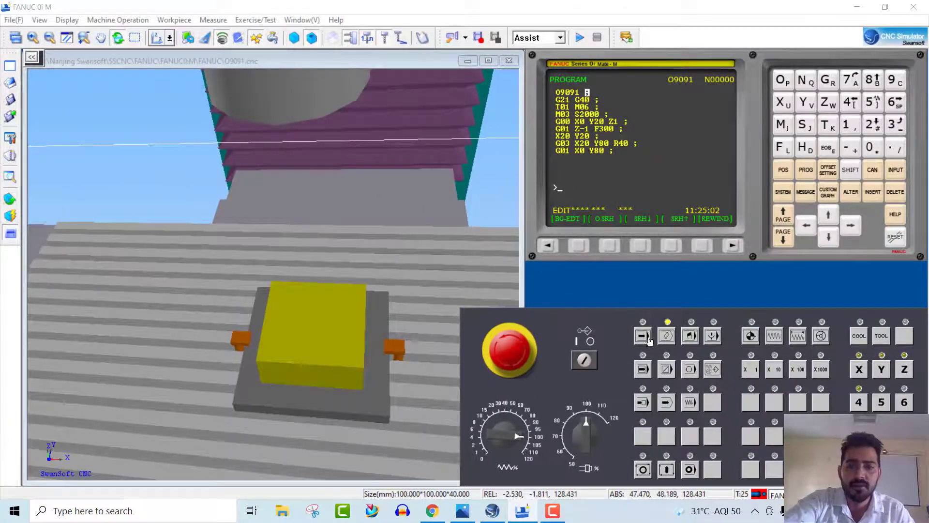
- Switch to AUTO mode, view the toolpath outline above the yellow workpiece, and reopen g02.PNG
click(642, 335)
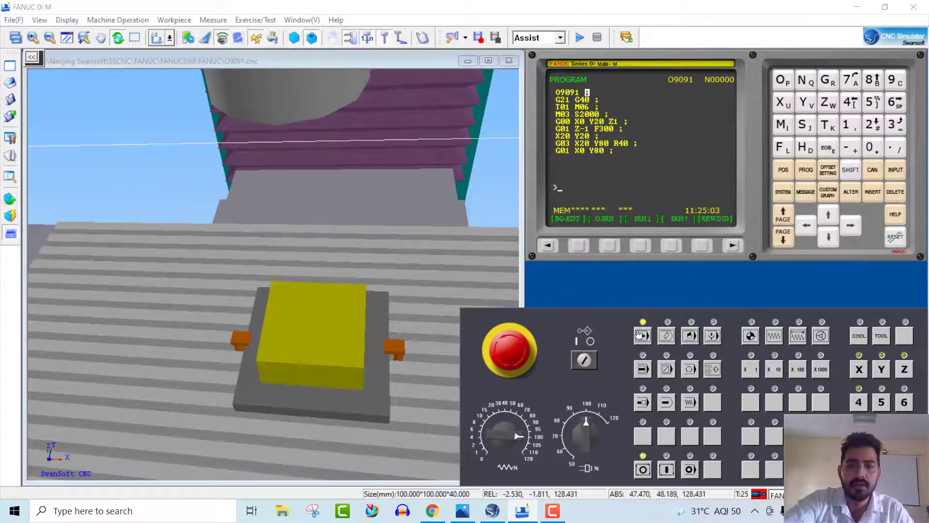
click(401, 39)
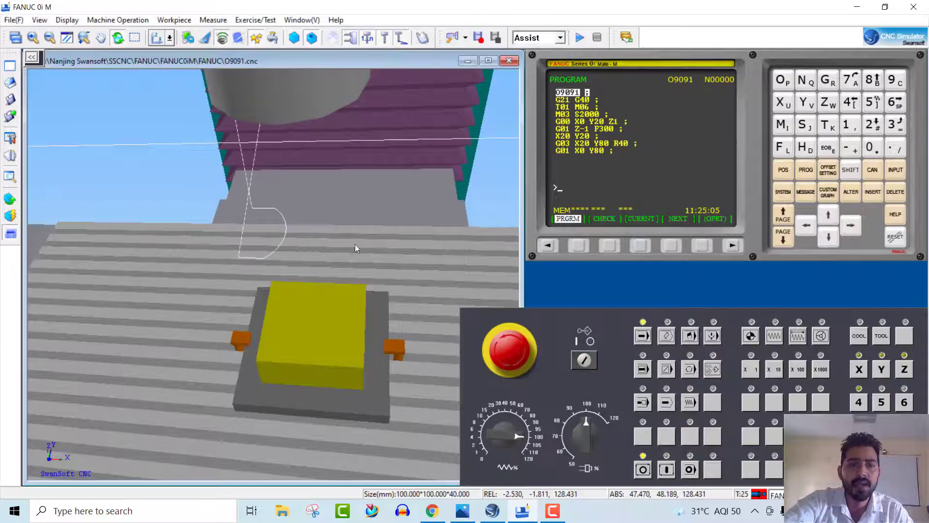
scroll(237, 245, up, 1)
scroll(244, 244, up, 1)
scroll(251, 246, up, 1)
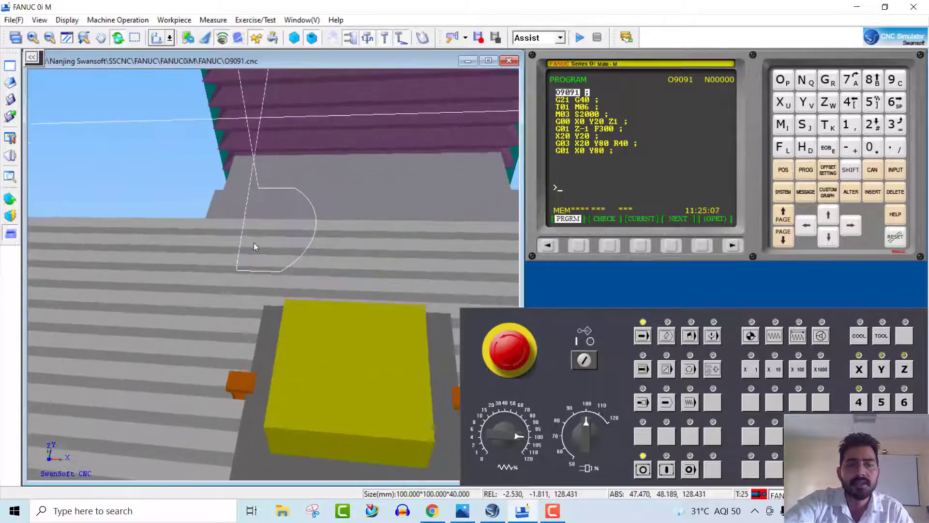
mouse_move(366, 245)
middle_down()
mouse_move(351, 321)
mouse_move(338, 329)
middle_up()
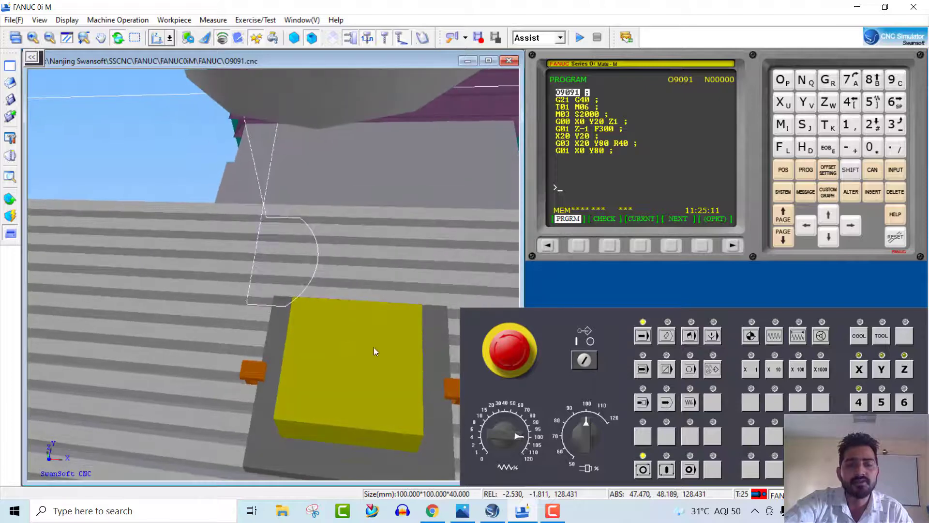
click(463, 510)
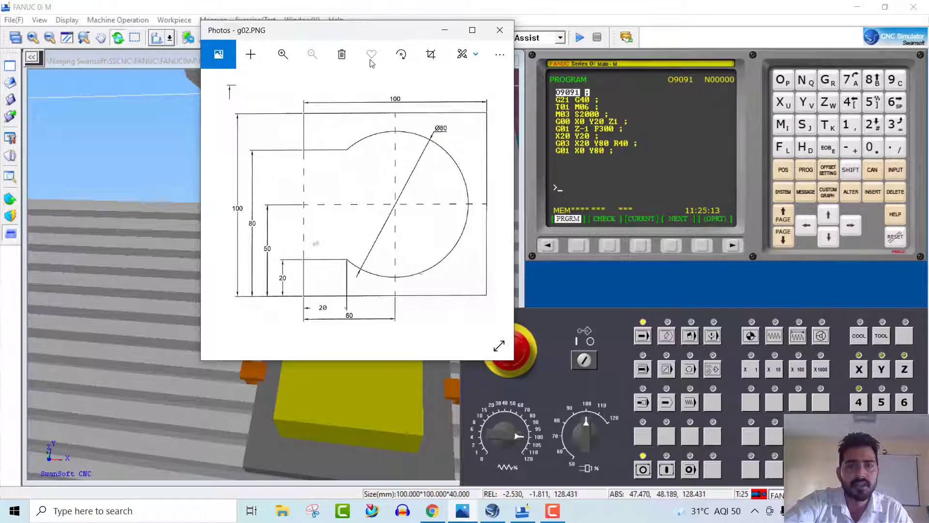
- Mark a red line from the arc start through the Ø80 circle centre, then return to edit mode
drag(373, 27, 535, 79)
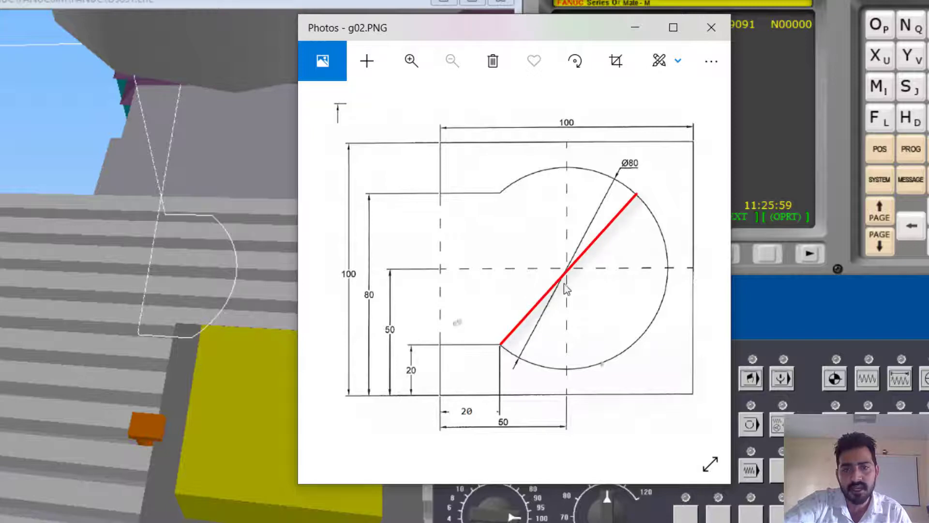
drag(499, 346, 636, 194)
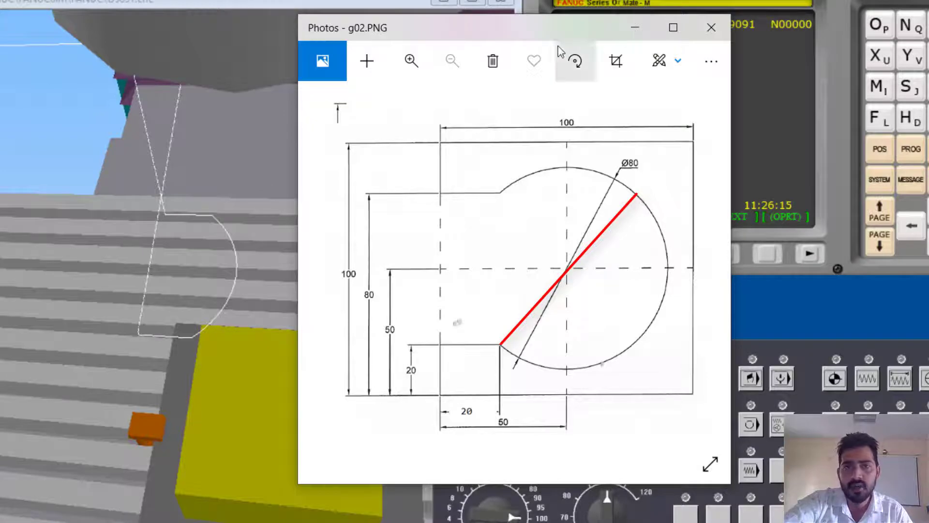
click(635, 27)
click(718, 378)
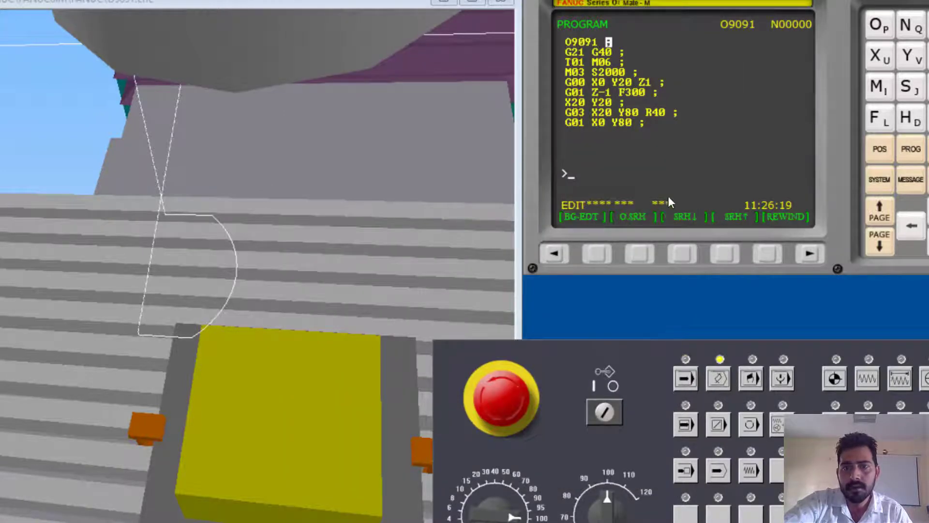
- Change the G03 block's R40 to R-40 and view the redrawn major-arc toolpath in AUTO mode
key(Down)
key(Down)
key(Down)
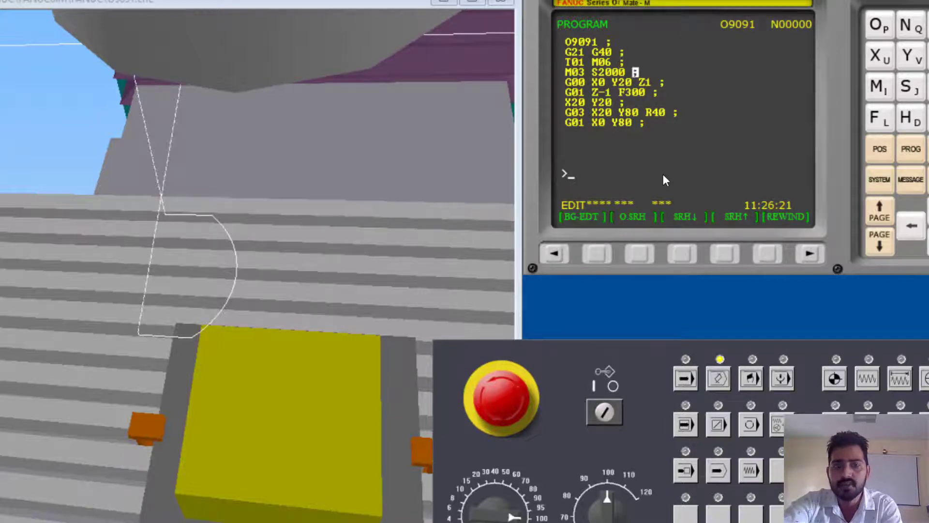
key(Down)
key(Down)
key(Down)
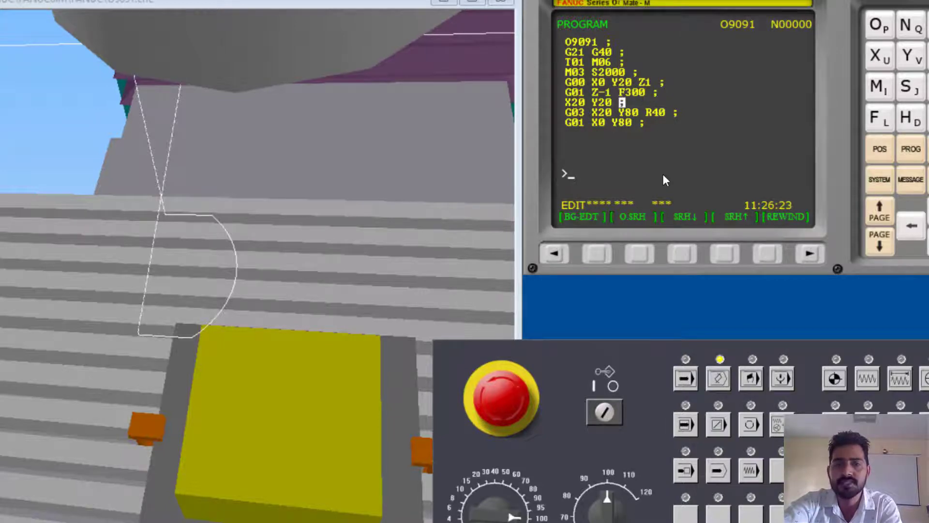
key(Down)
key(Left)
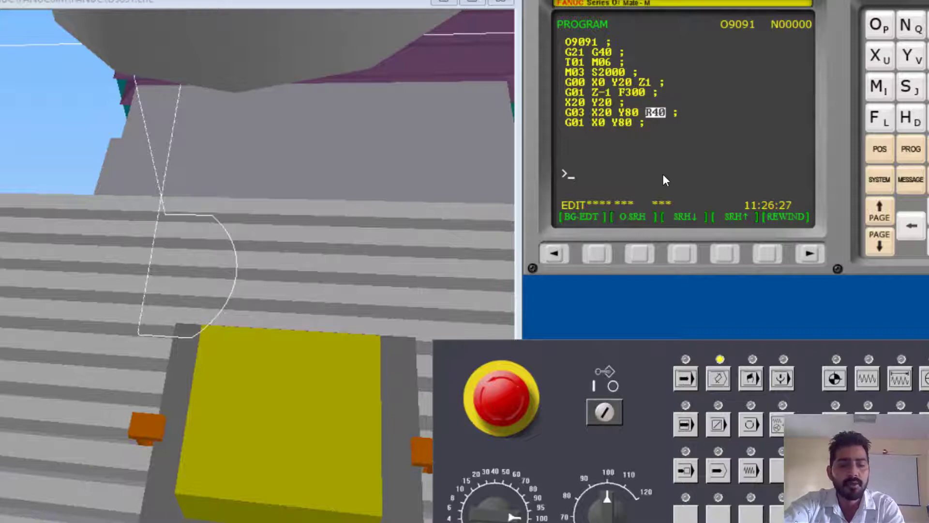
text(R-)
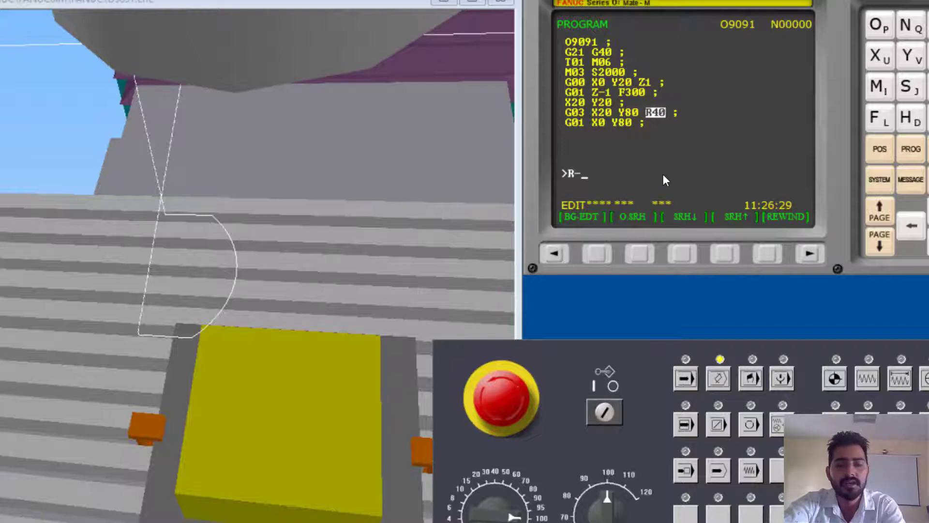
text(4-)
key(BackSpace)
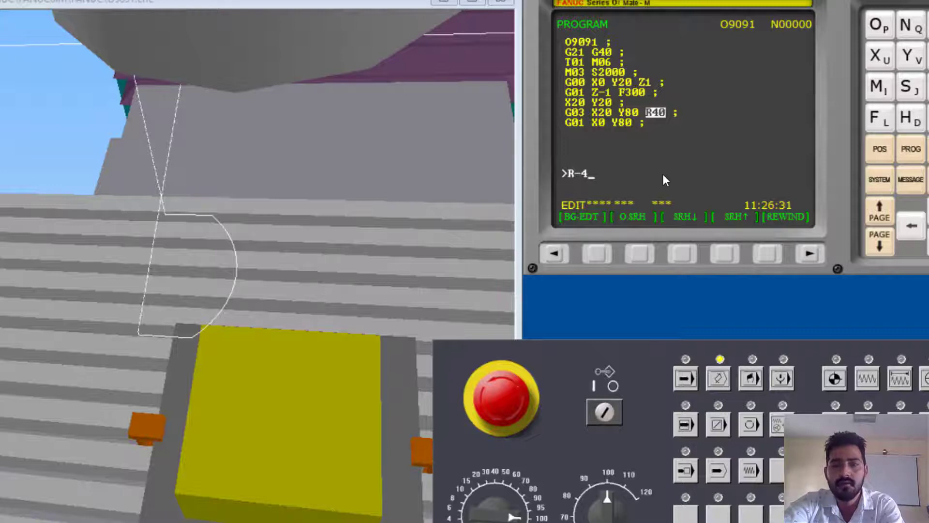
text(0)
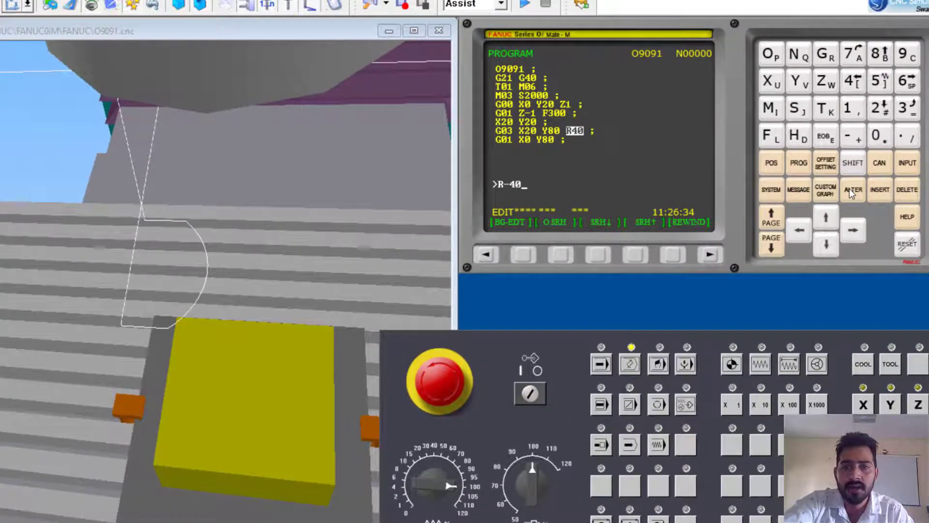
click(850, 189)
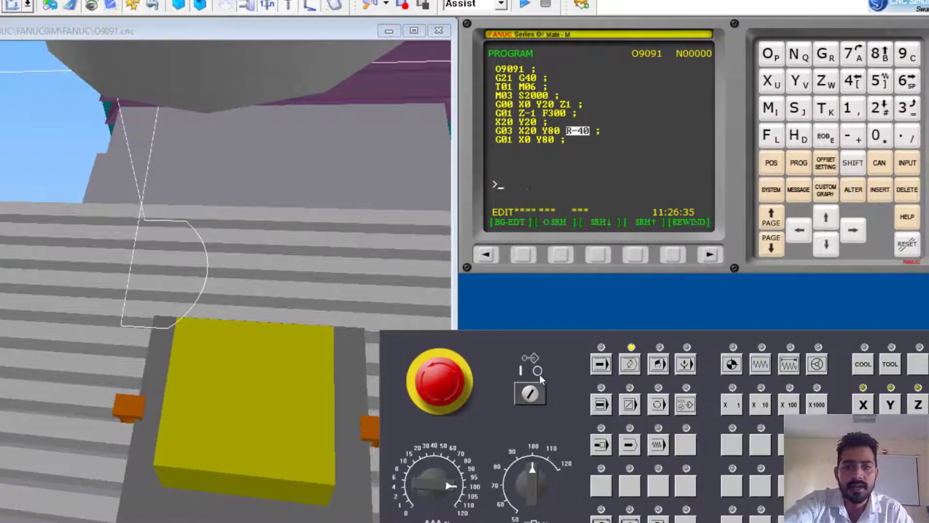
click(600, 365)
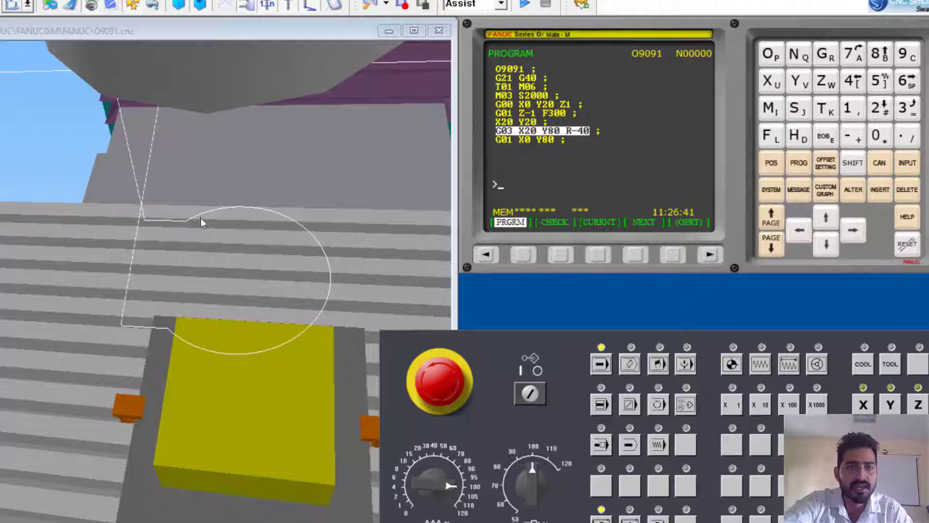
middle_drag(207, 277, 179, 305)
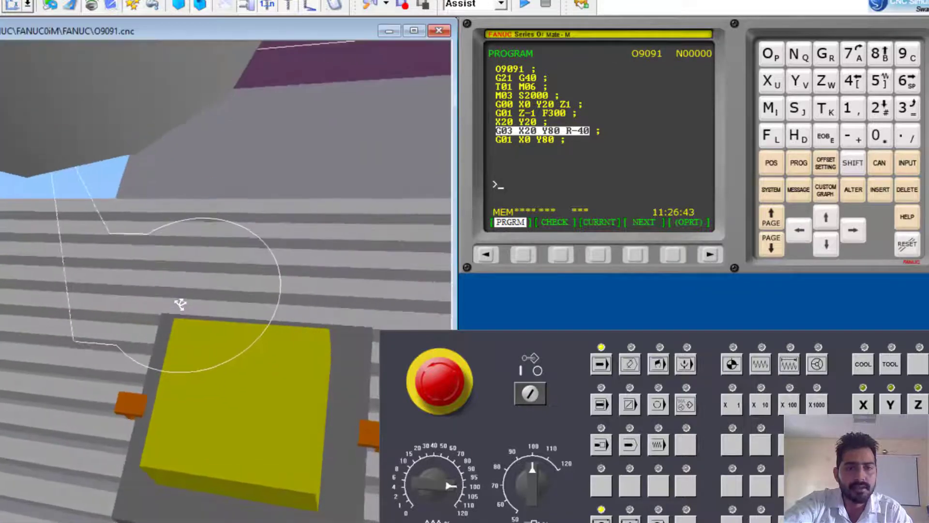
- Bring up g02.PNG and orbit the simulator view down onto the new toolpath
key(alt+Tab)
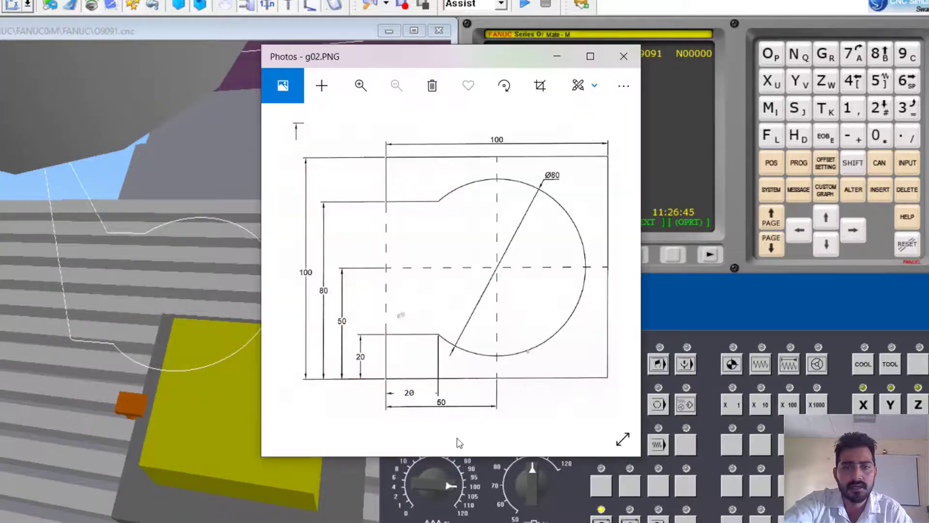
middle_drag(47, 461, 25, 408)
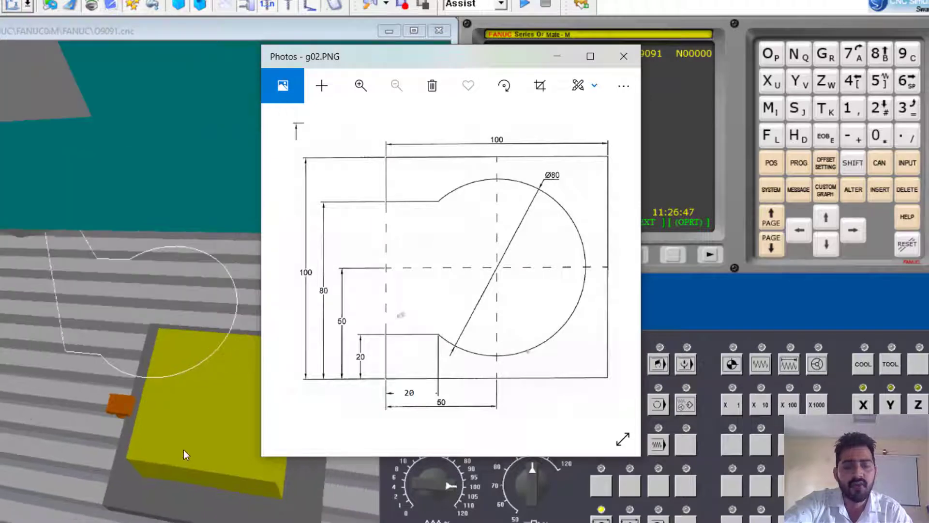
middle_drag(184, 449, 181, 448)
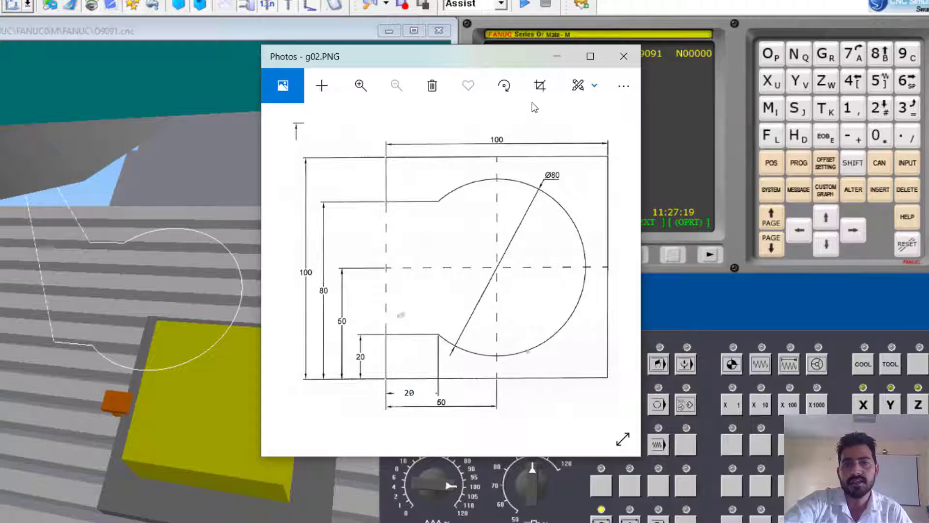
- Restore the G03 radius to R40, return to memory mode, and bring g02.PNG back up
click(548, 57)
click(624, 363)
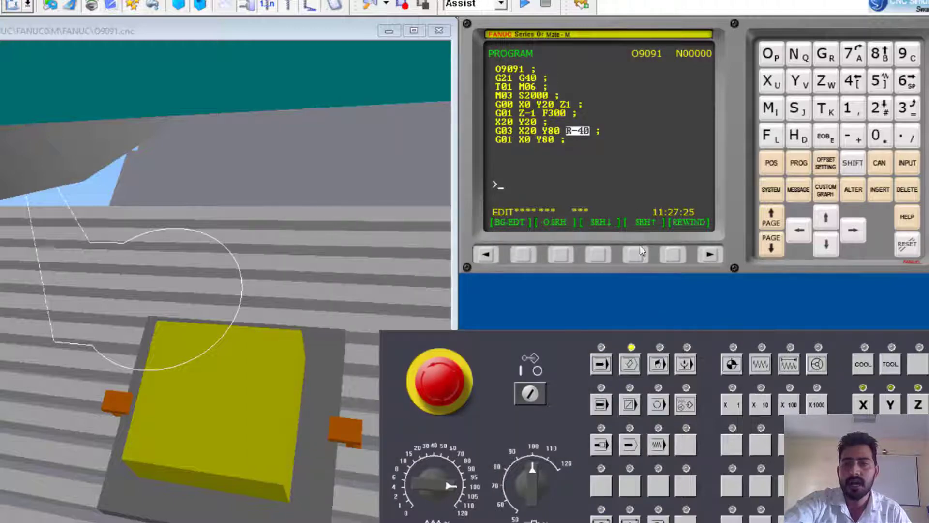
text(R4)
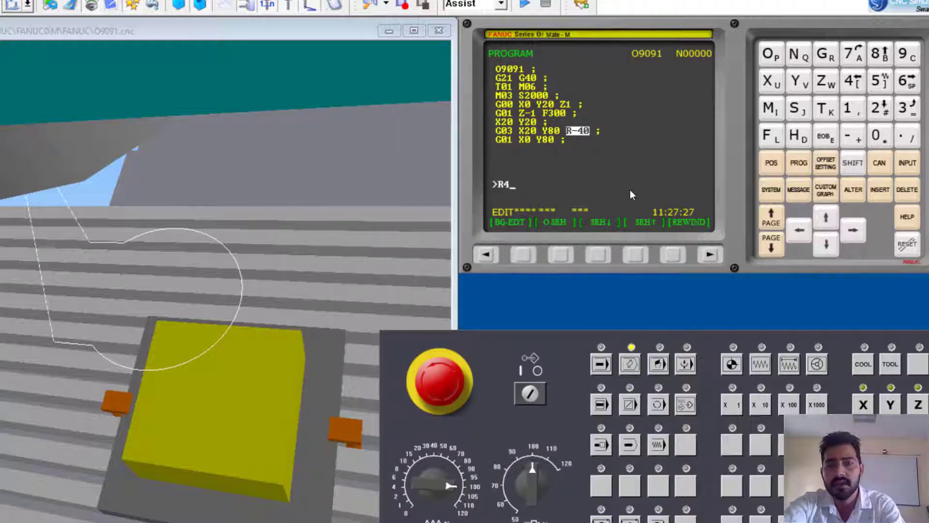
text(0)
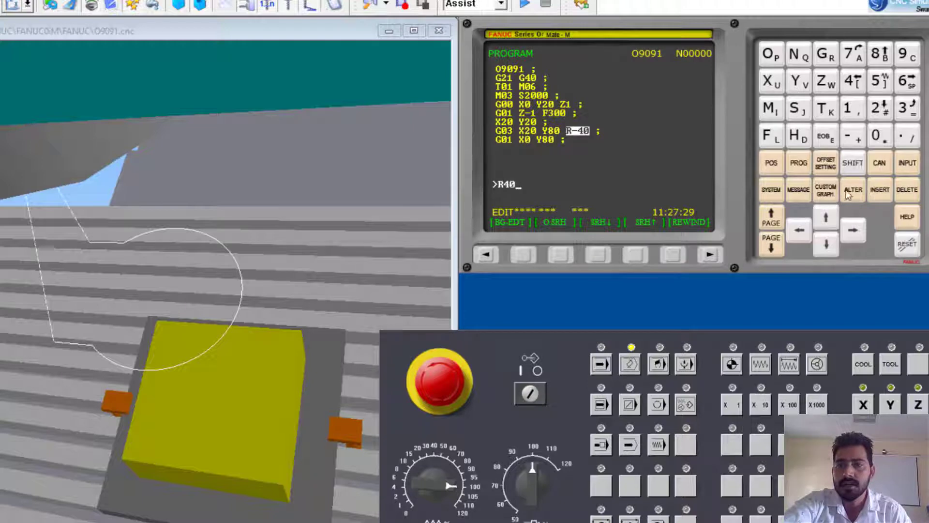
click(846, 191)
click(601, 364)
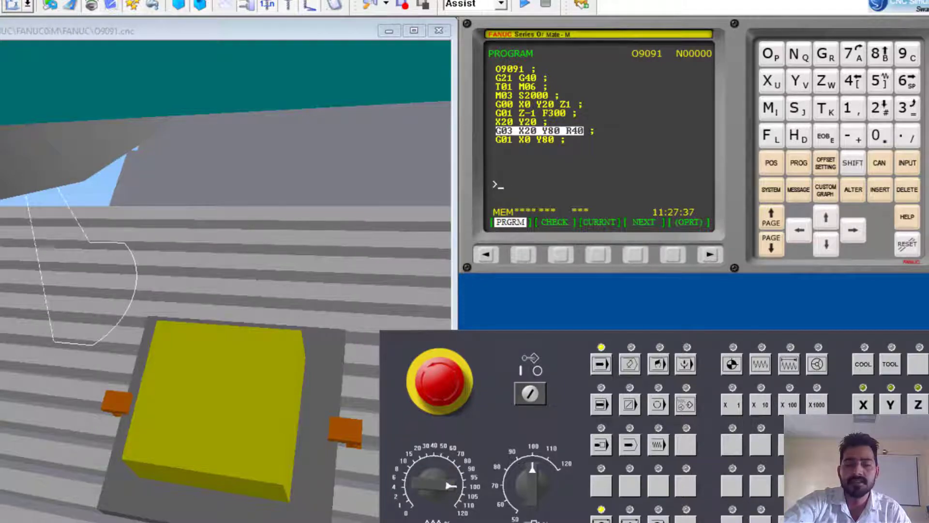
key(alt+Tab)
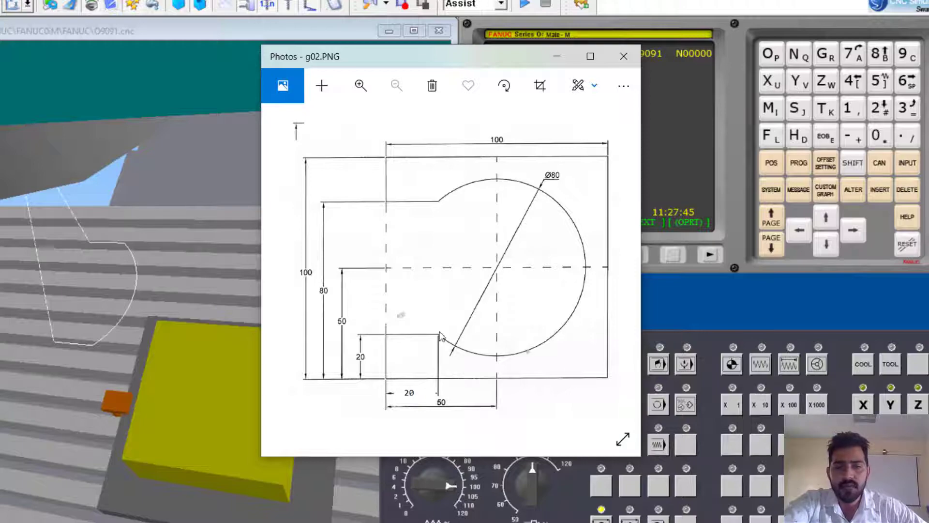
- Move the g02.PNG window up and left to uncover the O9091 listing
drag(445, 53, 289, 38)
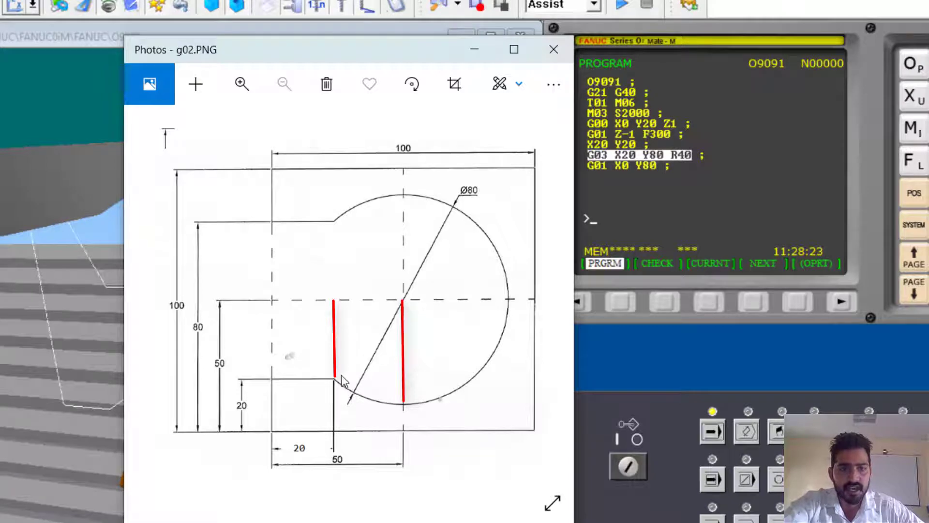
- Draw a red arrow from the arc start to the circle centre, then clear all markings
mouse_move(334, 363)
mouse_down()
mouse_move(401, 361)
mouse_move(378, 375)
mouse_up()
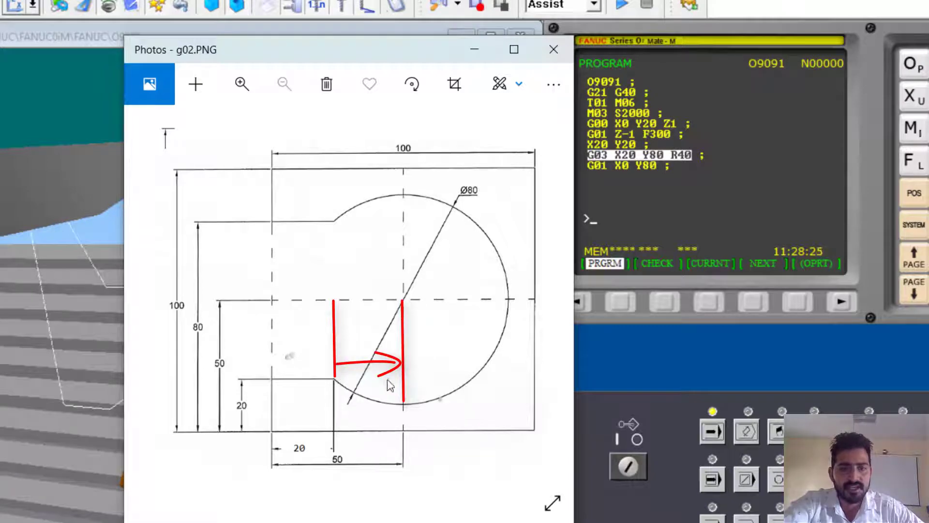
key(Escape)
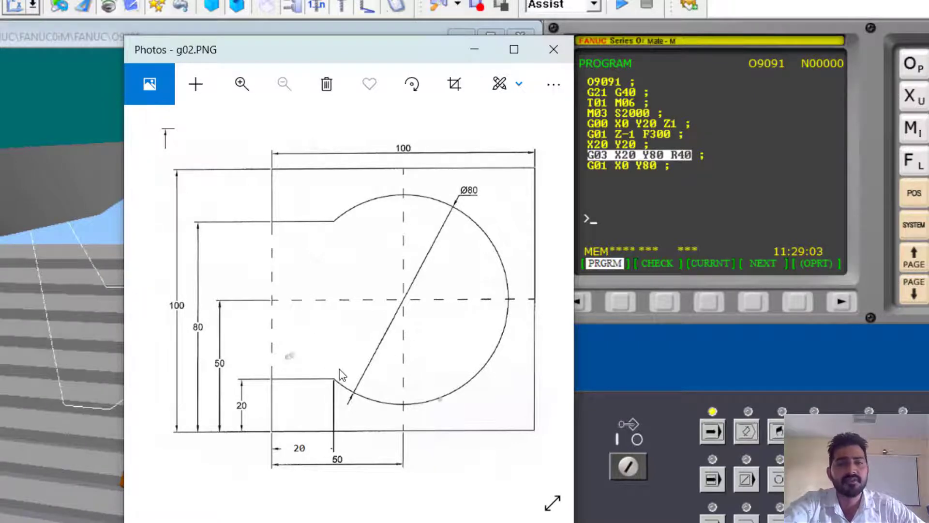
- Replace Y80 with I30 and R40 with J30 in the G03 block, then redraw in memory mode
click(473, 50)
click(745, 433)
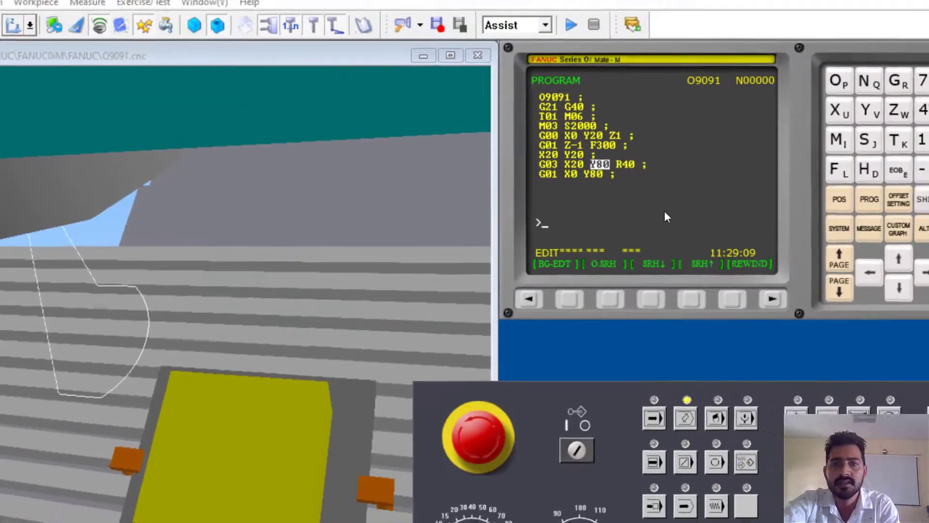
text(I)
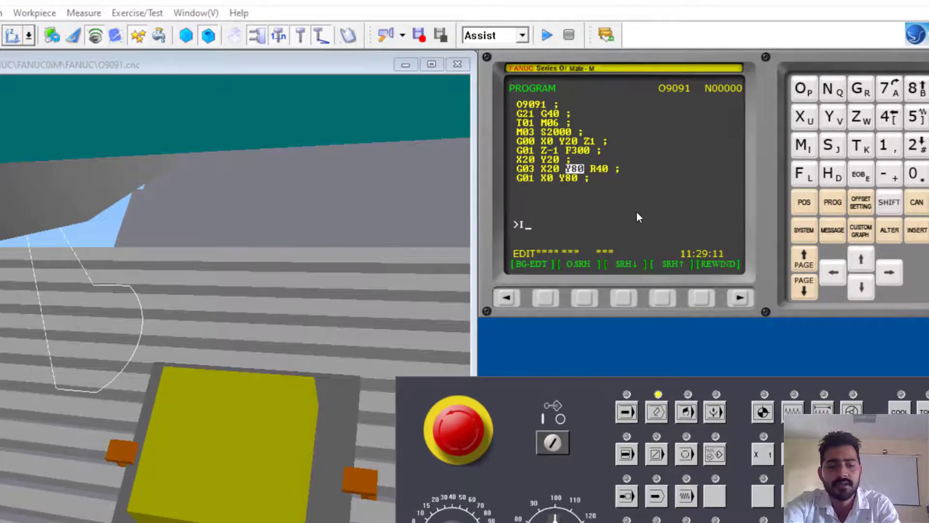
text(30)
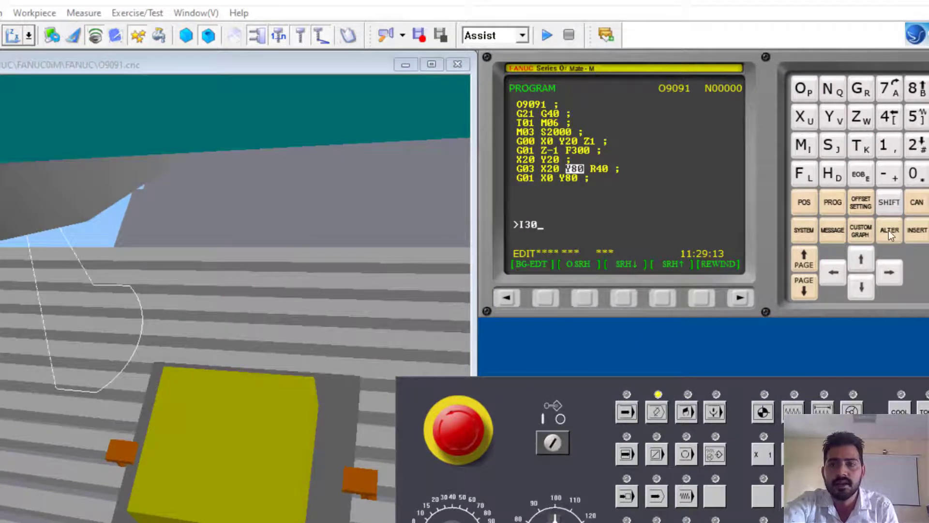
click(888, 230)
key(Right)
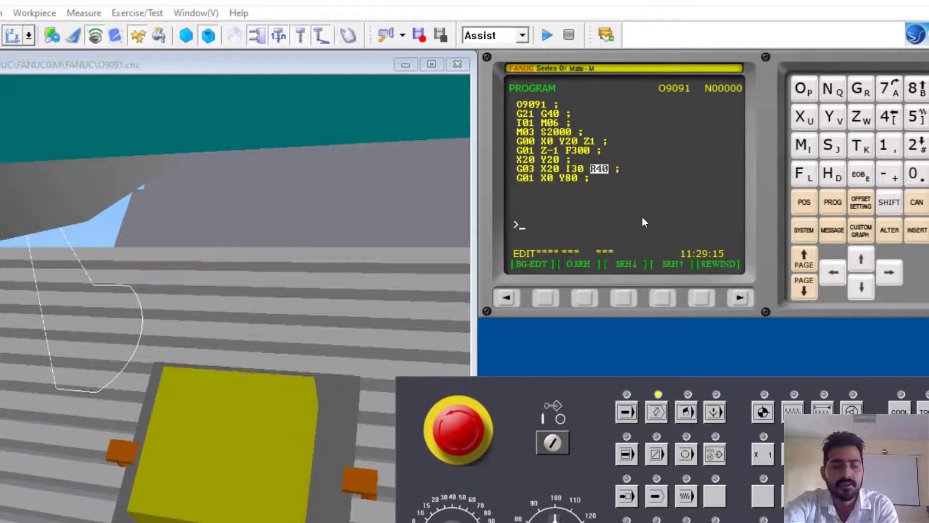
text(J)
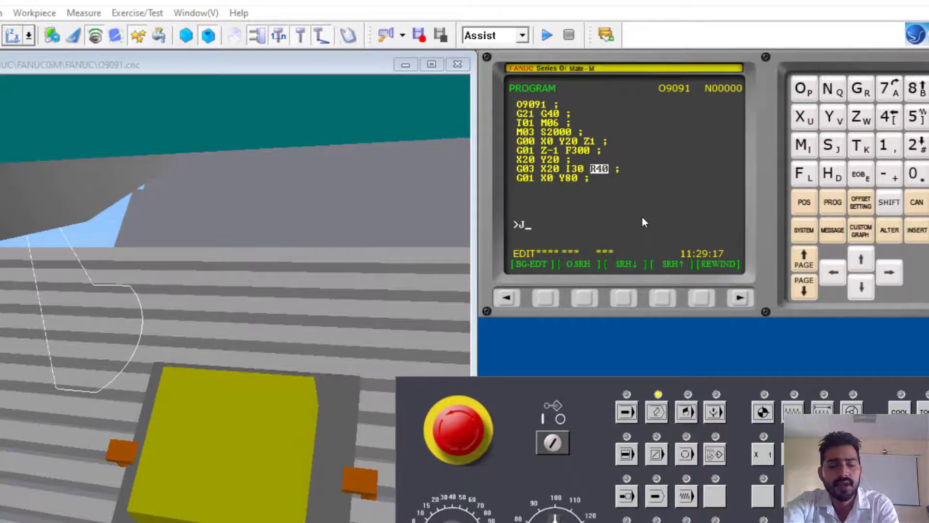
text(30)
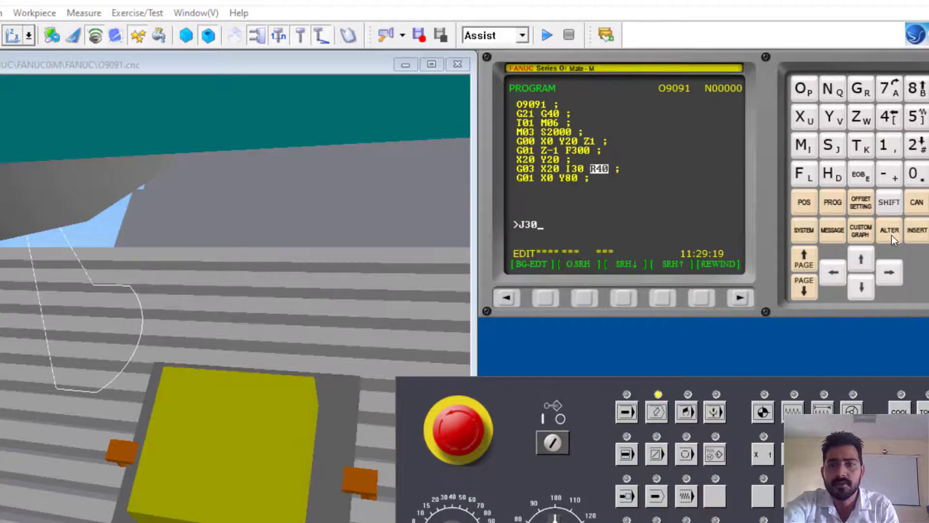
click(891, 232)
click(628, 414)
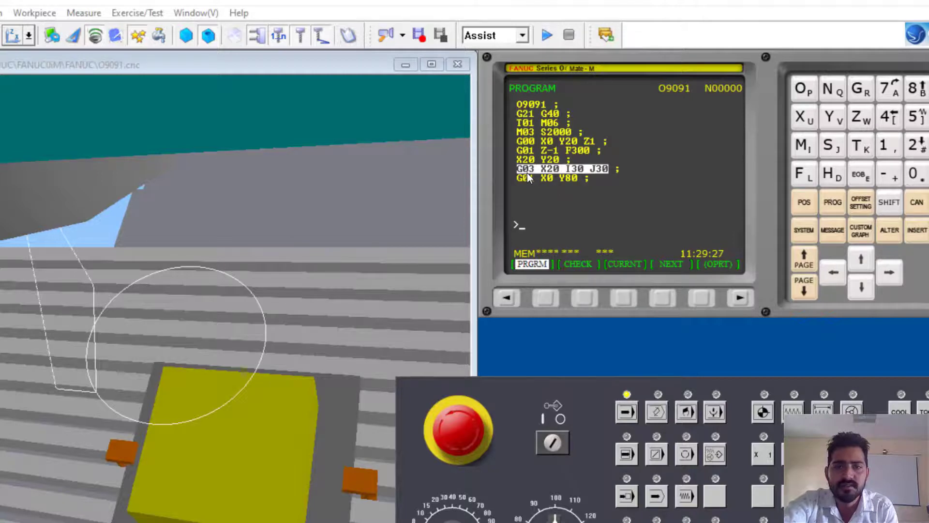
- Insert Y80 after X20 to make G03 X20 Y80 I30 J30, then redraw in AUTO mode
click(657, 411)
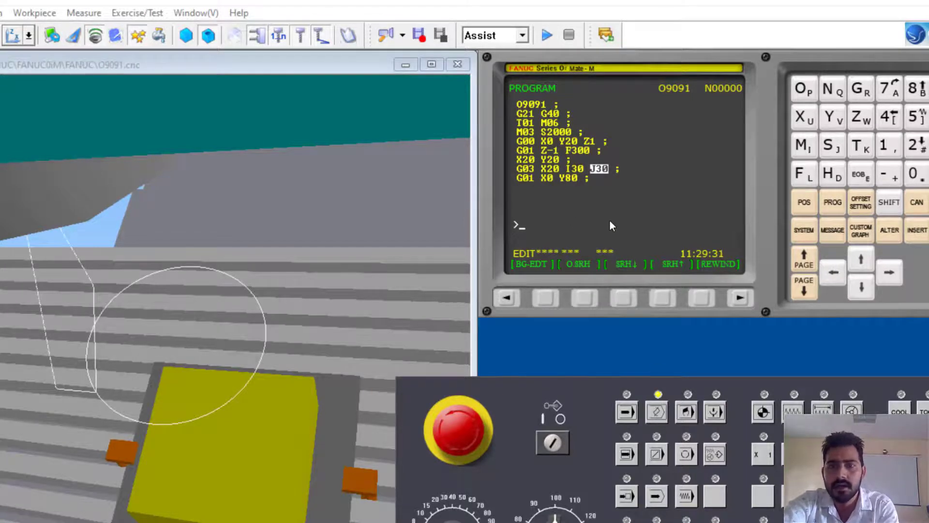
key(Left)
key(Left)
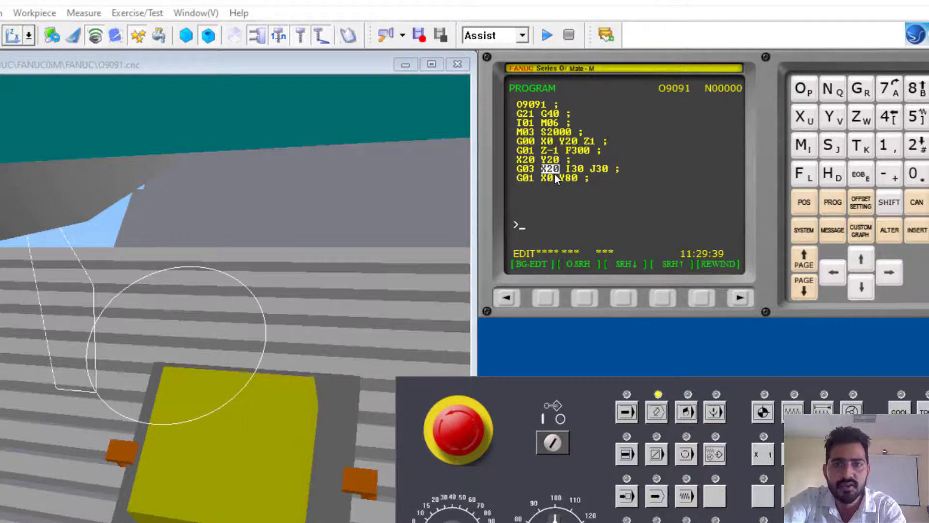
text(Y)
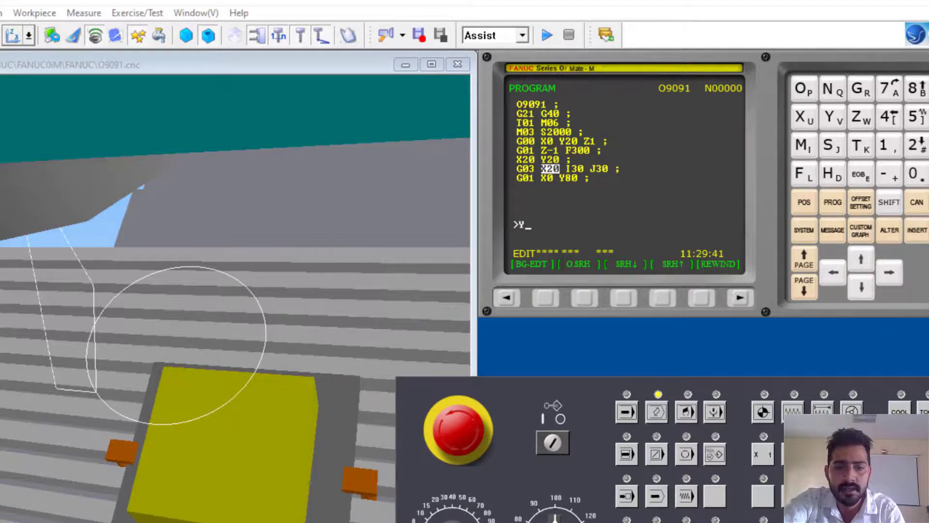
key(alt+Tab)
key(alt+Tab)
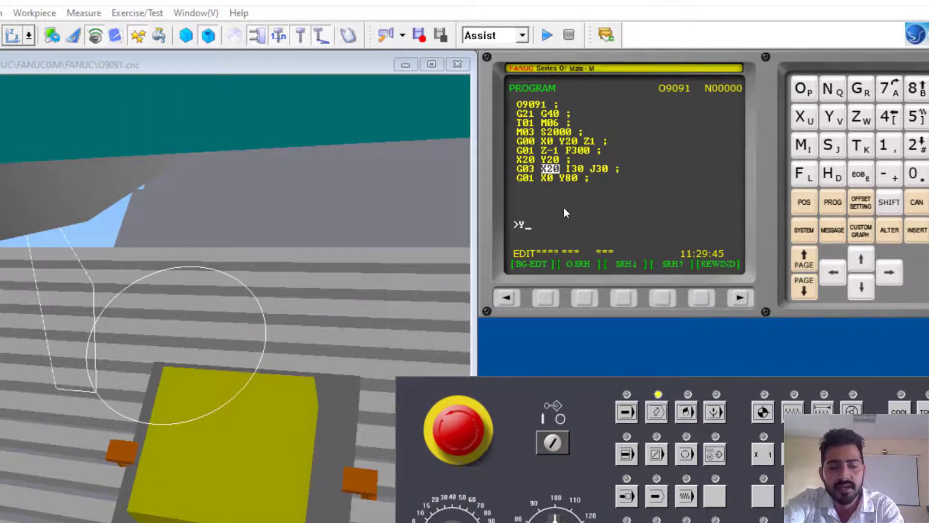
text(80)
key(Insert)
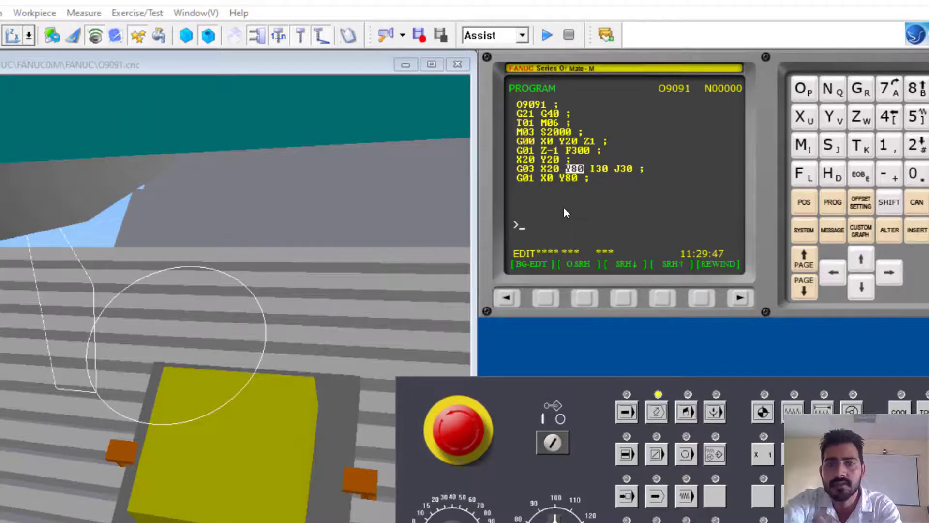
click(626, 411)
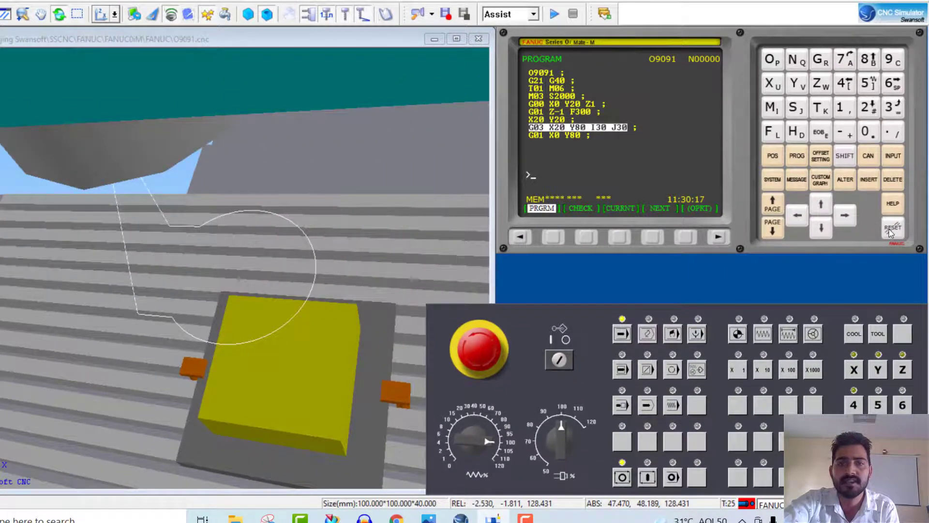
- Reset the controller so O9091 rewinds to its first line
click(890, 230)
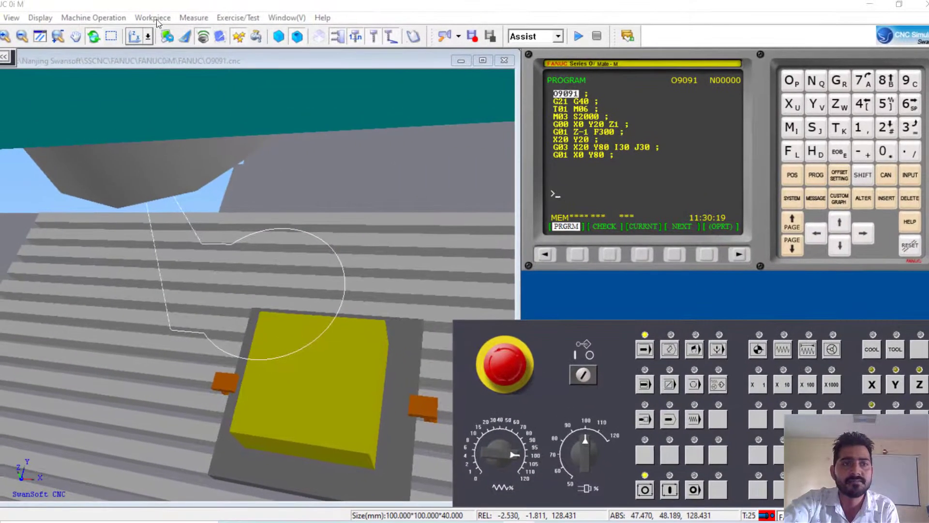
- Replace the workpiece with a fresh 100×100×40 mm low-carbon-steel block
click(153, 17)
click(167, 34)
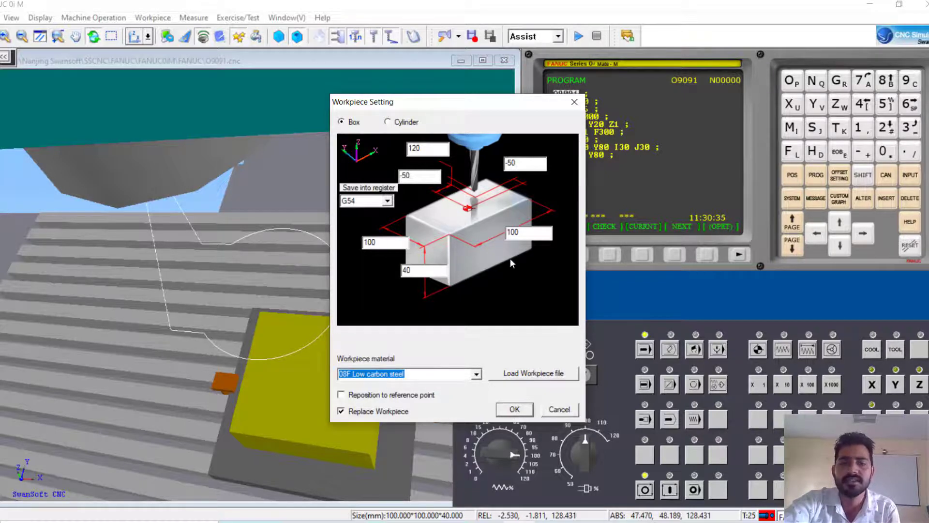
click(514, 407)
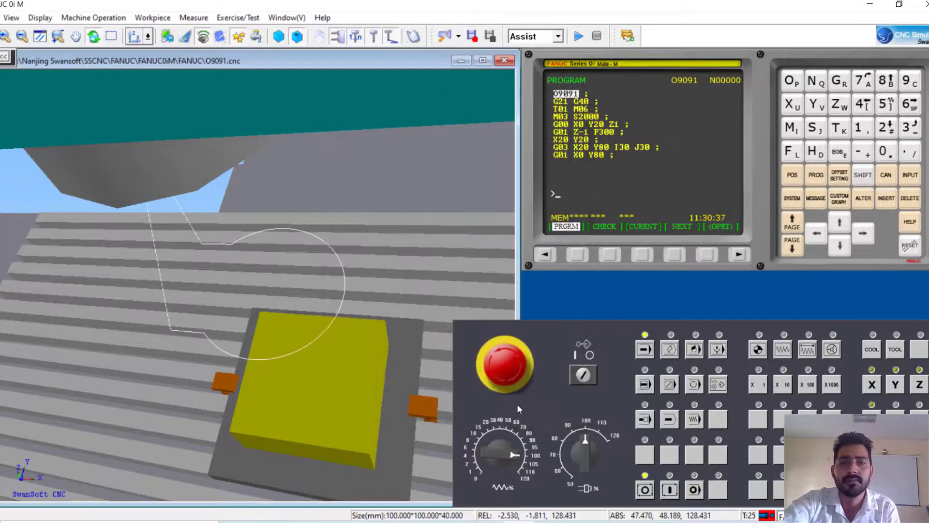
- Load the 10 mm flat tool 001 into magazine station 01 via Tool Management
click(95, 18)
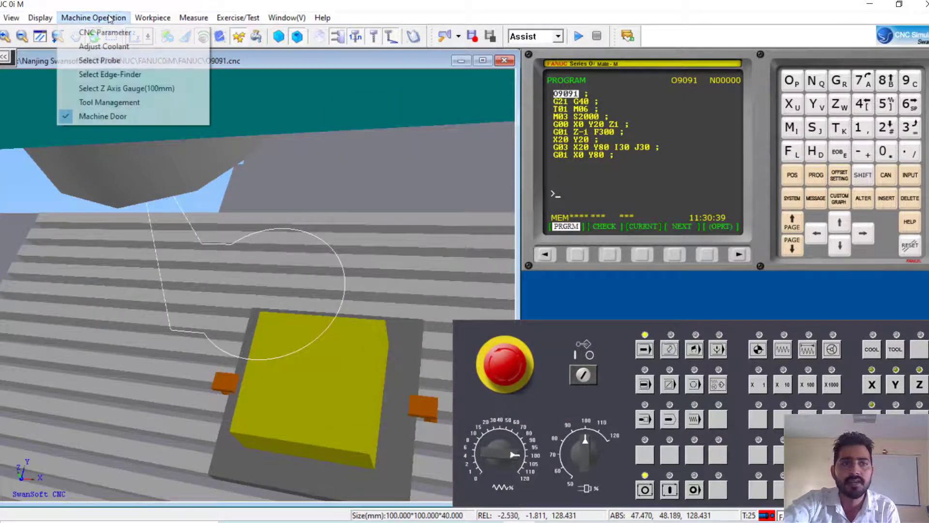
click(109, 102)
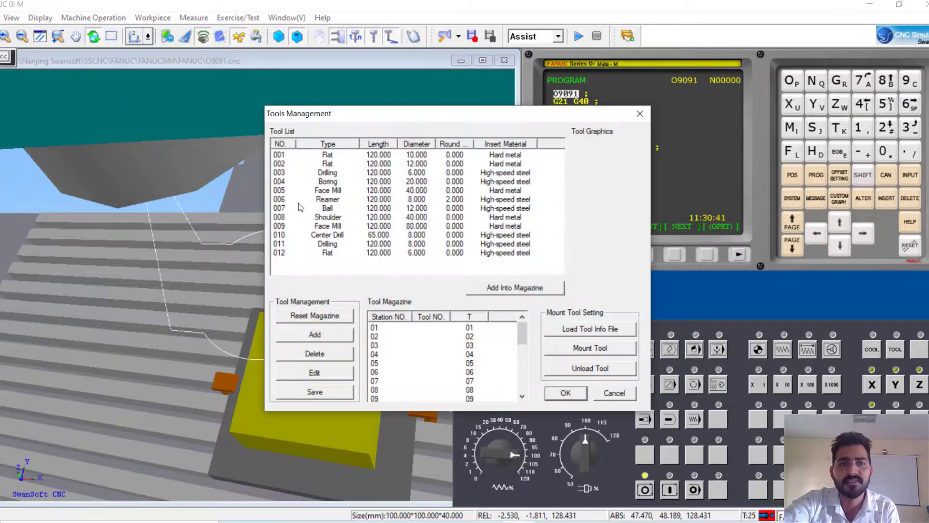
click(383, 155)
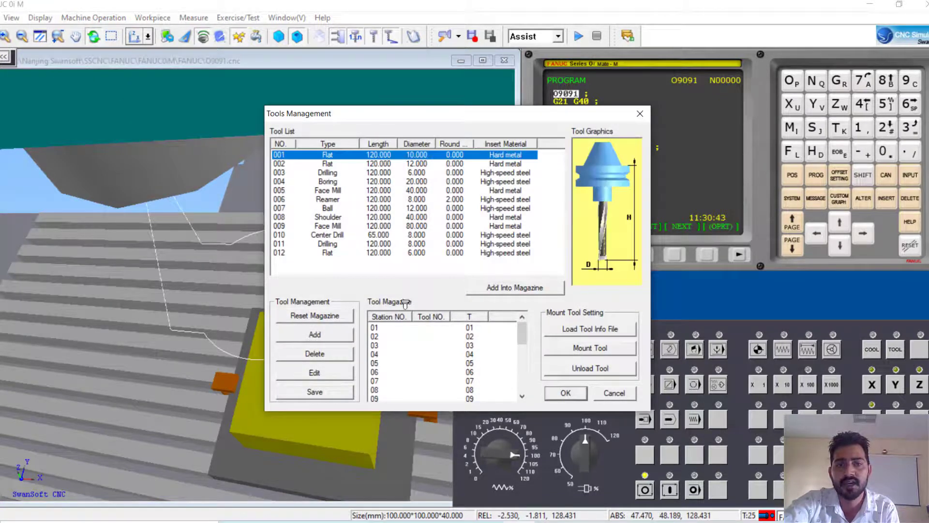
drag(383, 157, 407, 328)
click(564, 393)
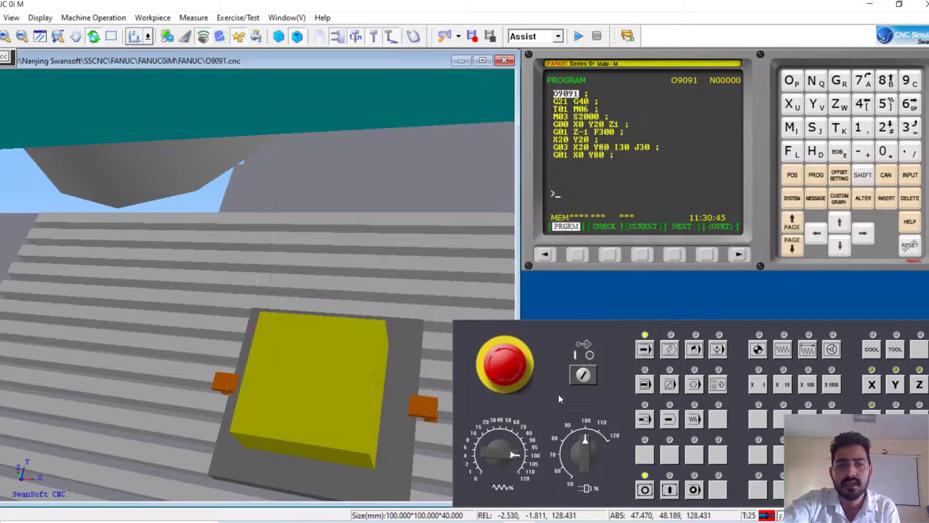
drag(310, 337, 321, 303)
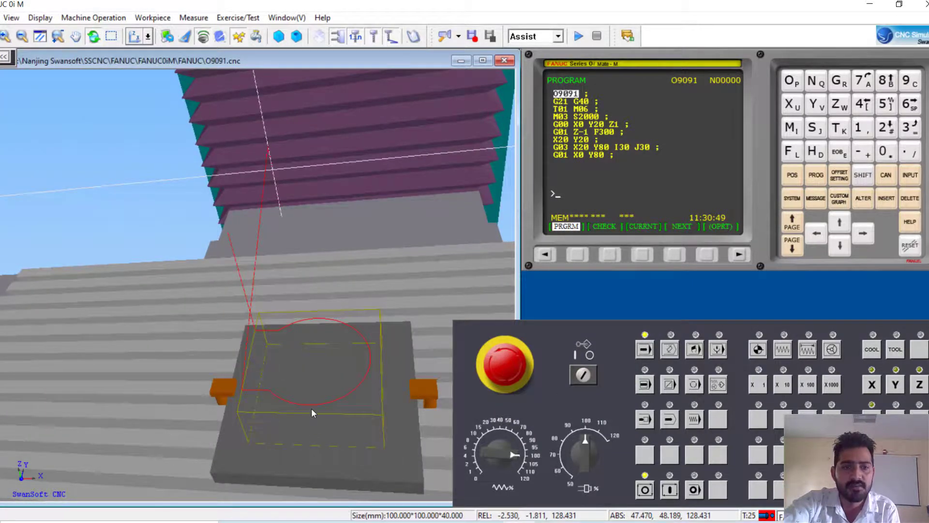
mouse_move(314, 413)
mouse_down()
mouse_move(275, 445)
mouse_move(311, 442)
mouse_move(301, 440)
mouse_move(290, 237)
mouse_up()
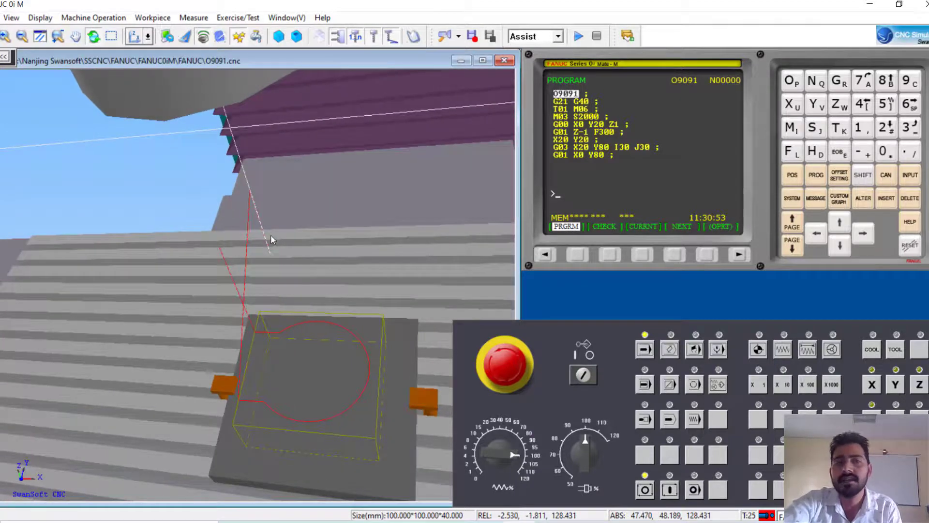
click(298, 37)
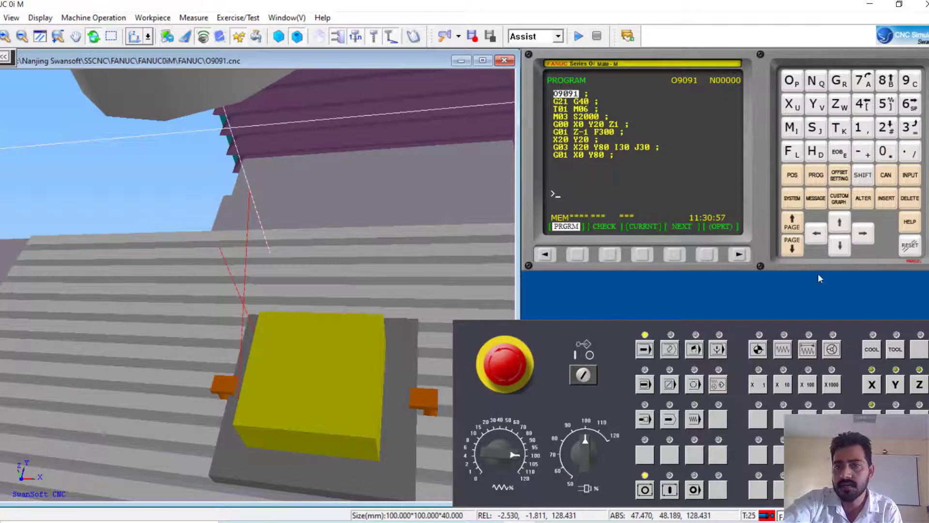
- Home the Z, X and Y axes to reference, then switch back to memory mode
click(757, 351)
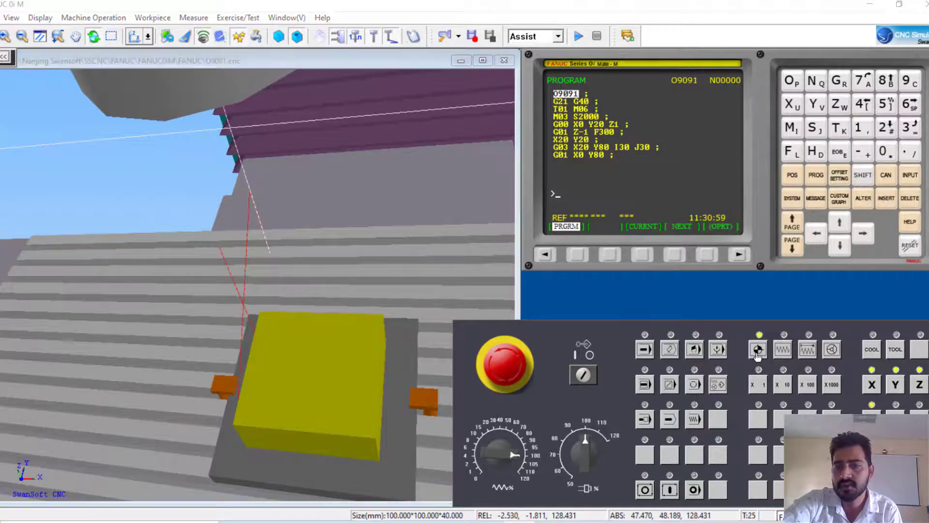
click(920, 385)
click(896, 385)
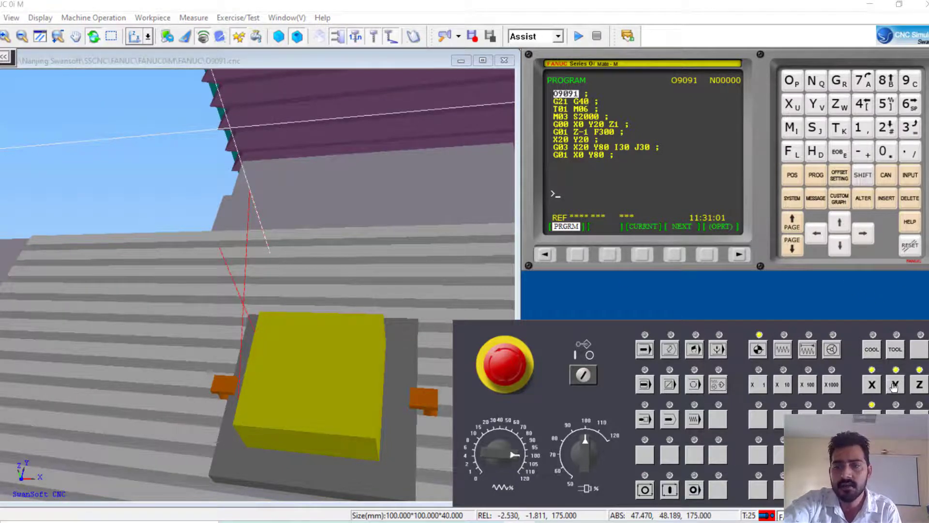
click(871, 384)
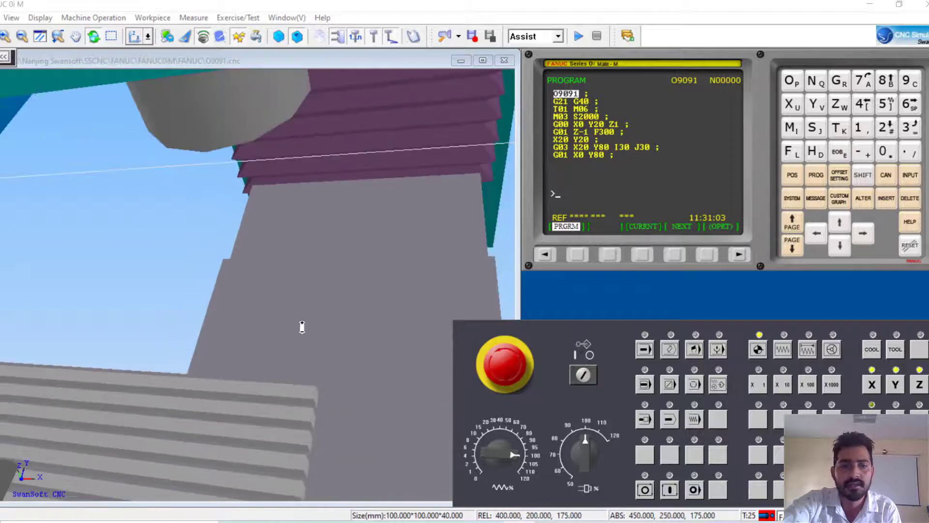
scroll(301, 326, down, 2)
scroll(298, 327, down, 2)
scroll(287, 385, down, 2)
drag(288, 386, 293, 337)
click(645, 350)
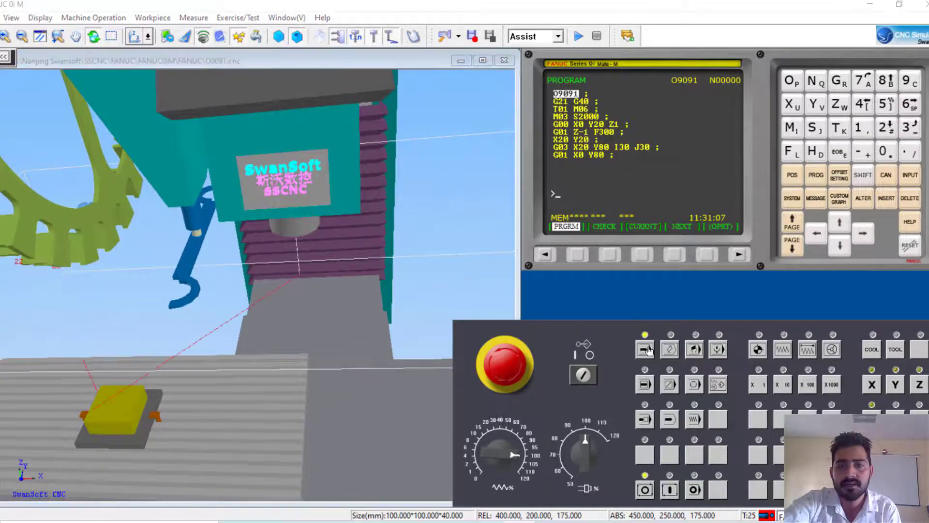
- Cycle-start O9091 and orbit the view to watch the spindle cut the part
click(671, 490)
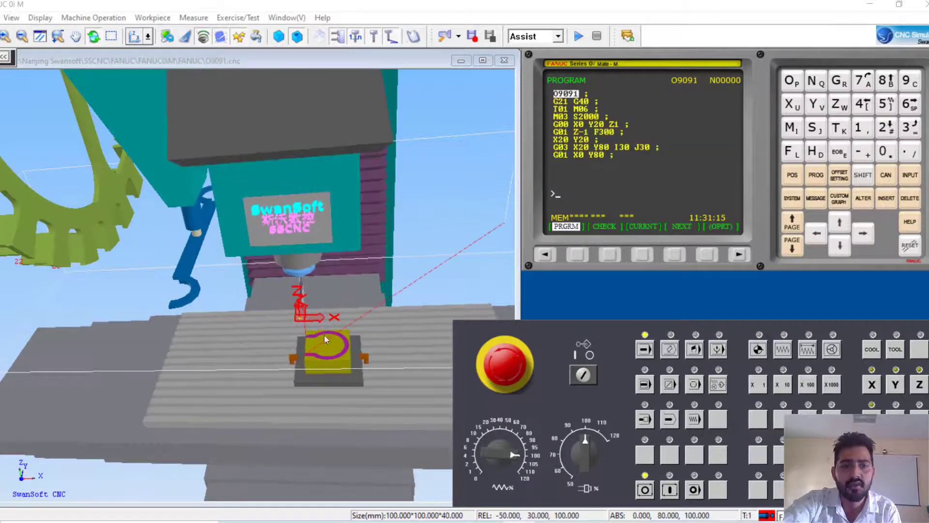
scroll(329, 339, up, 2)
scroll(334, 349, up, 2)
scroll(345, 370, up, 2)
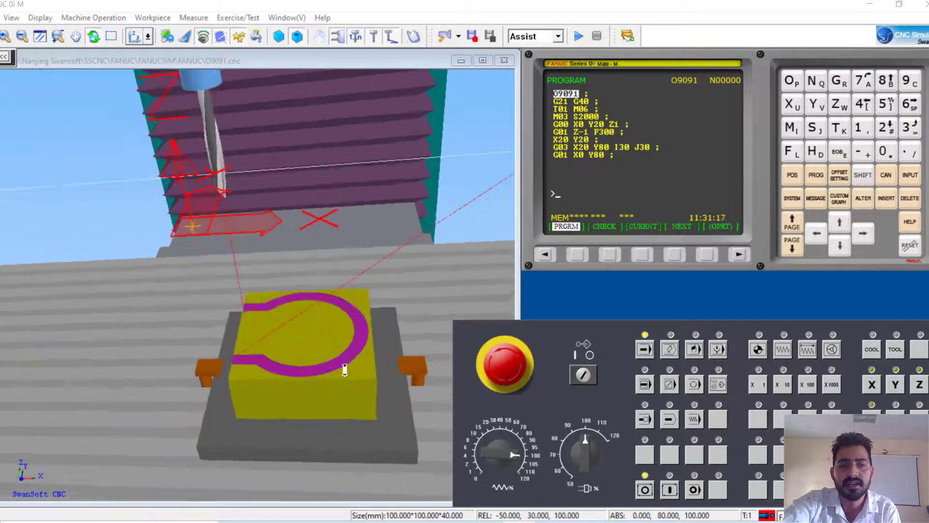
middle_drag(345, 370, 317, 397)
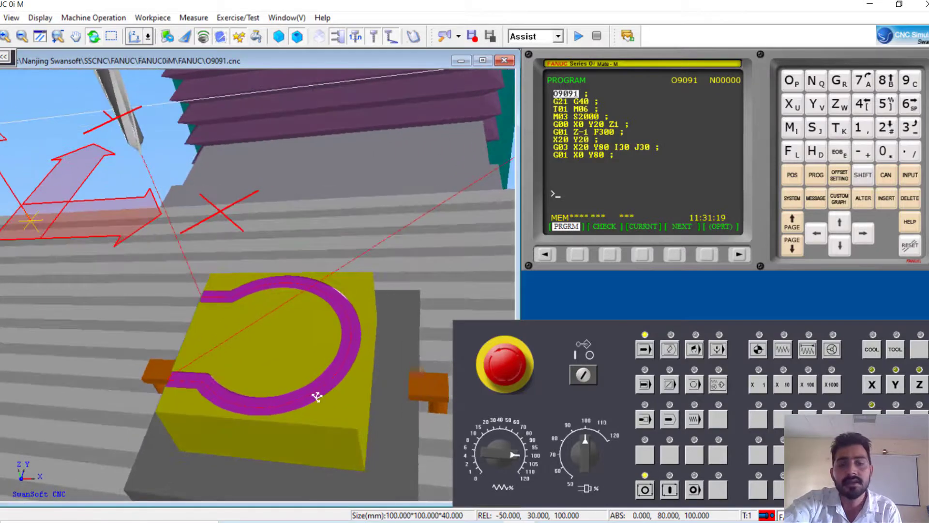
scroll(339, 400, down, 1)
scroll(286, 234, down, 2)
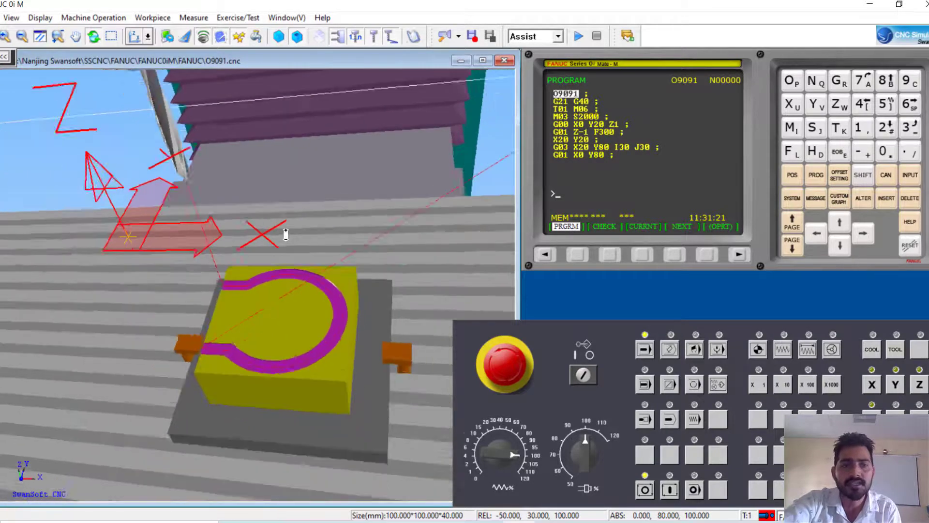
middle_drag(286, 234, 314, 331)
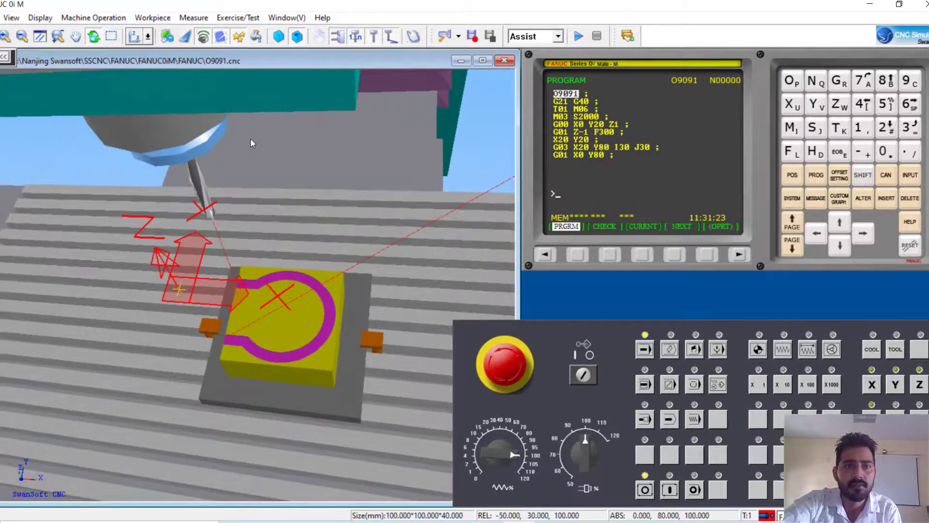
- Toggle coolant on and off, hide the coordinate axes, and view the keyhole from above
click(238, 36)
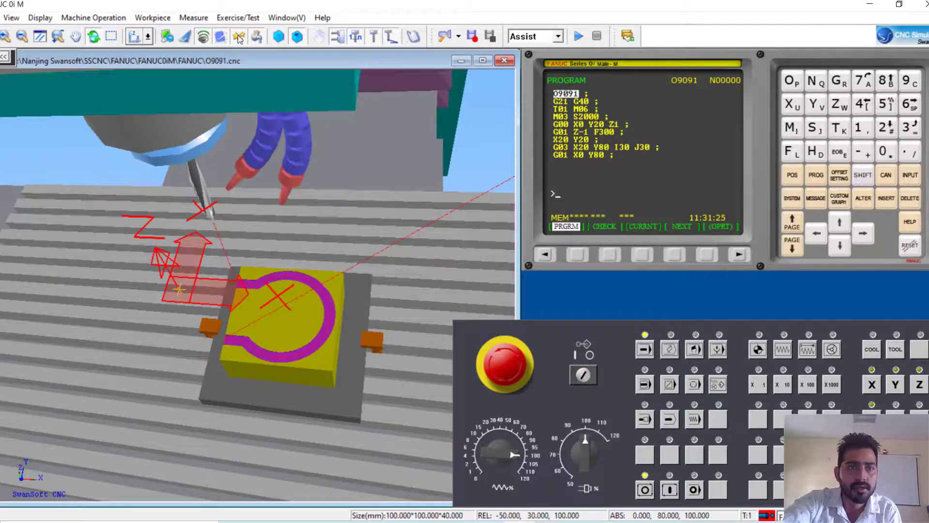
click(240, 39)
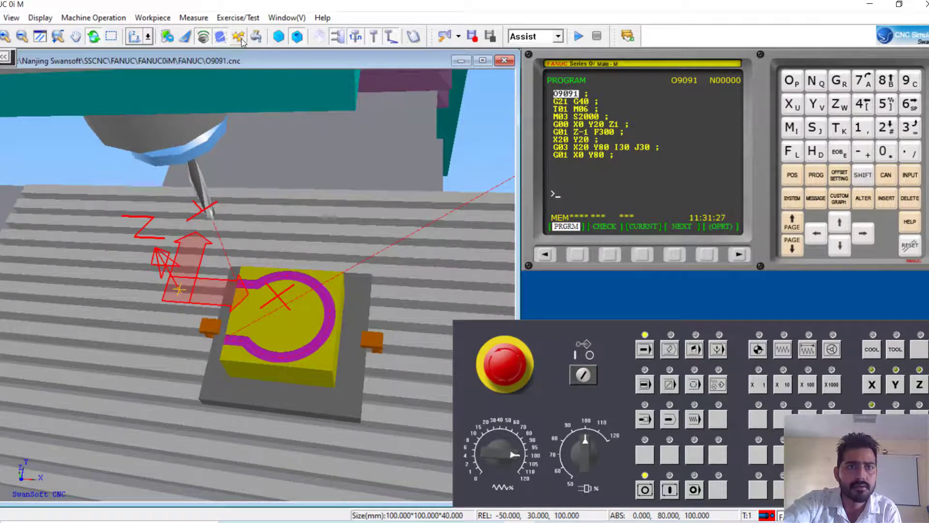
click(221, 38)
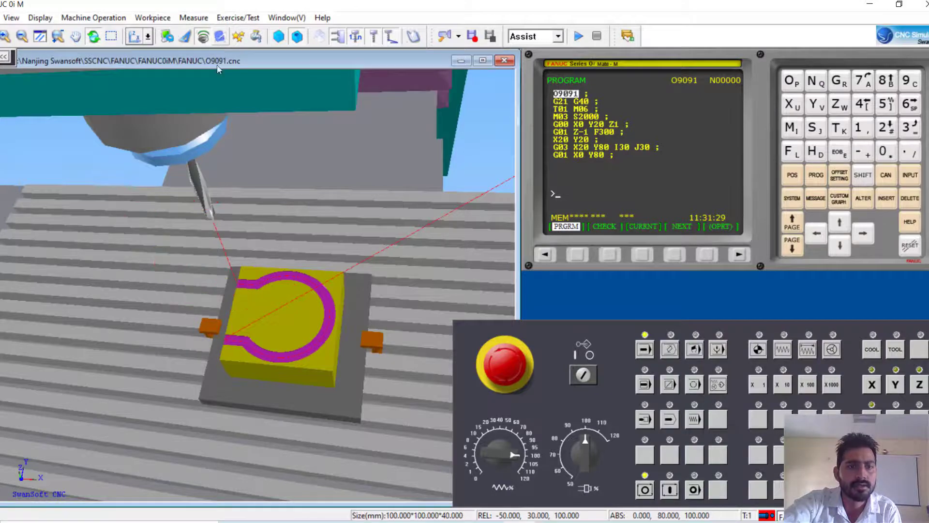
scroll(259, 332, up, 2)
scroll(292, 348, up, 2)
scroll(253, 253, up, 2)
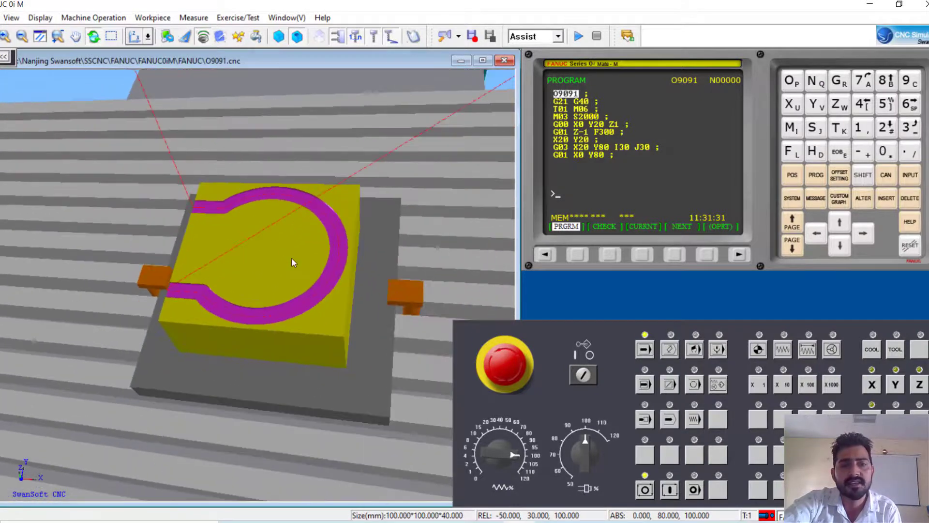
drag(292, 262, 305, 295)
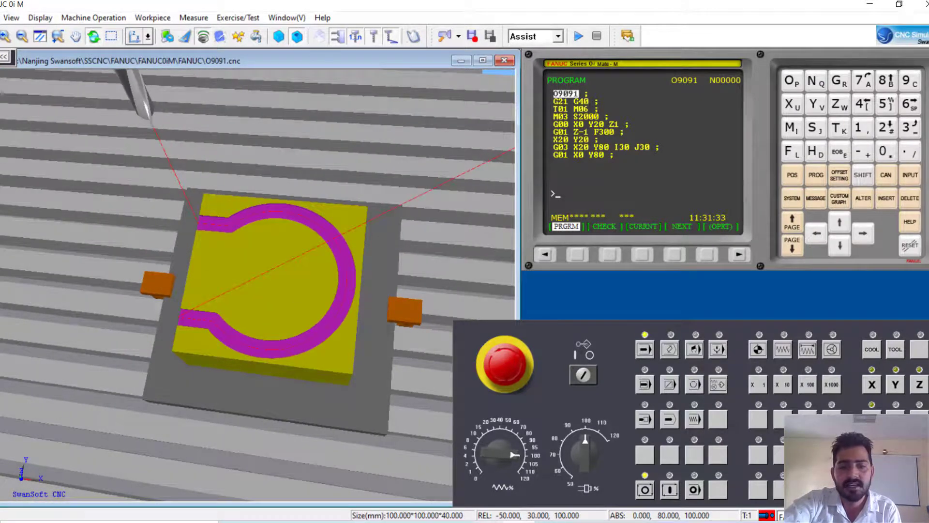
key(alt+Tab)
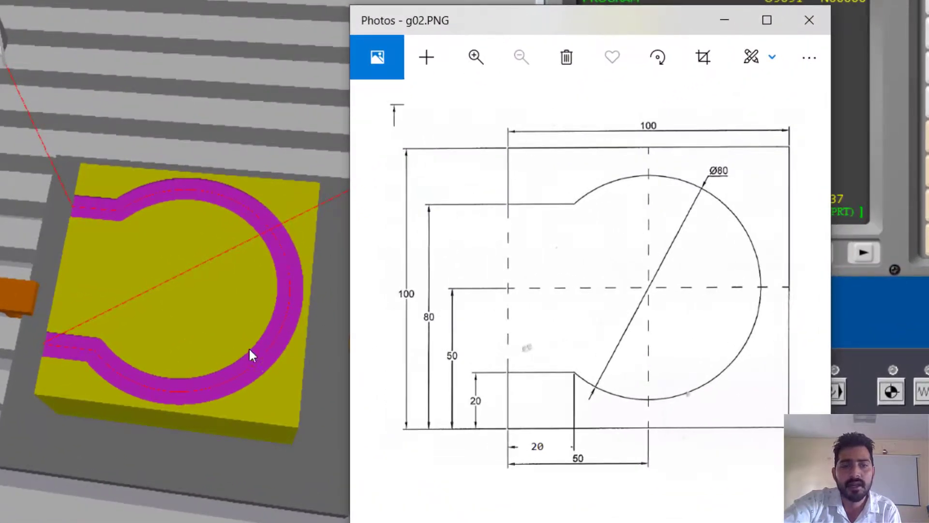
scroll(202, 372, up, 2)
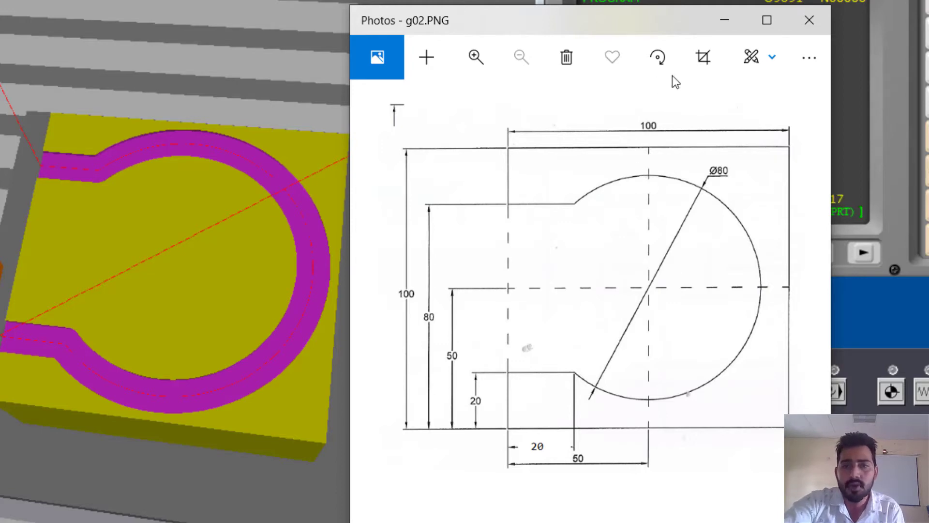
click(715, 22)
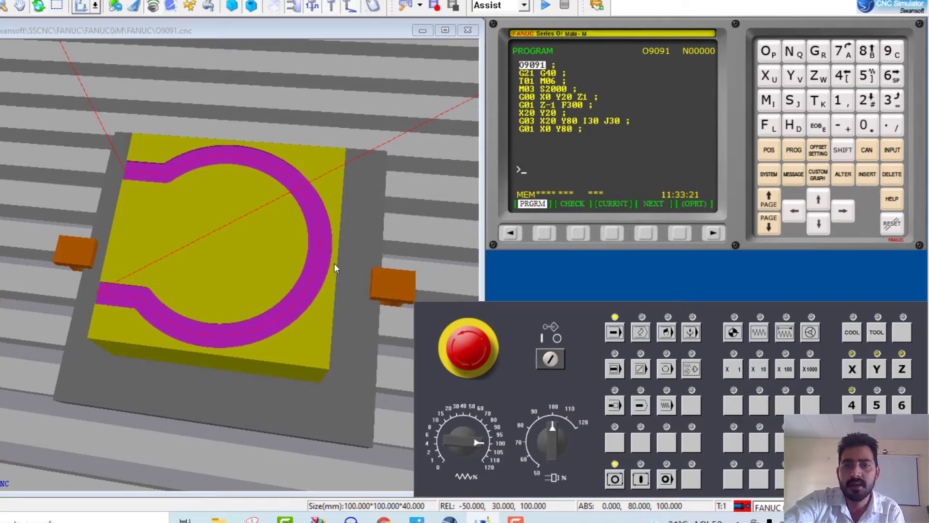
click(296, 279)
drag(297, 280, 299, 264)
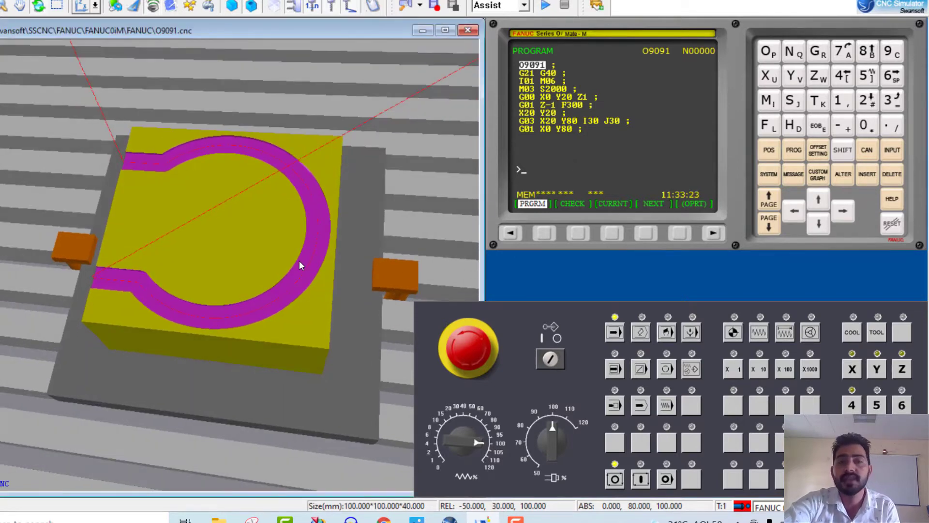